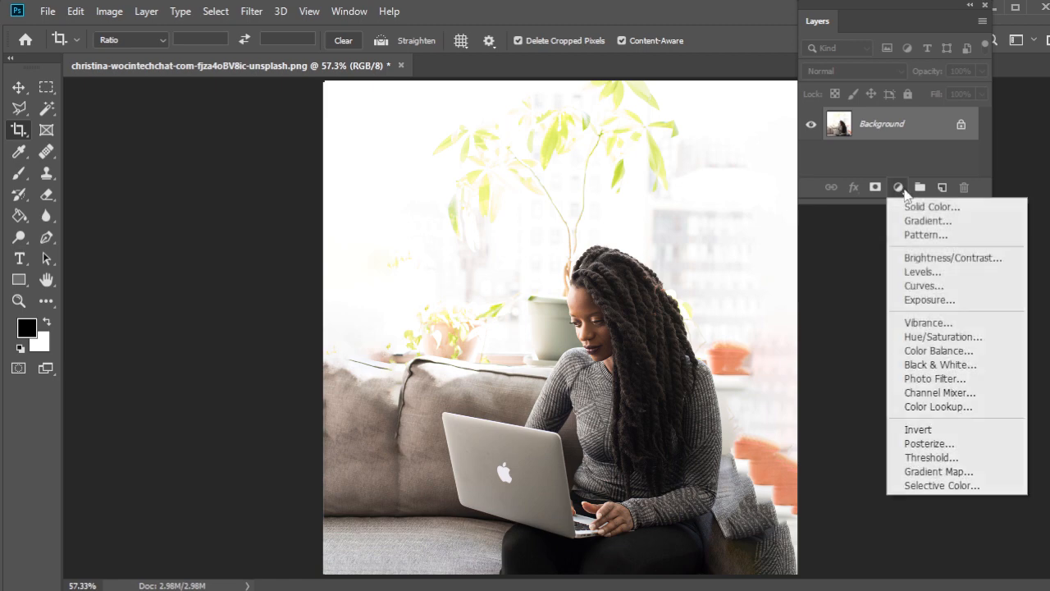
Step: Add a Color Lookup adjustment layer with the Moonlight.3DL look above the photo and enlarge the layer list
{"action": "left_click", "coordinate": [971, 412]}
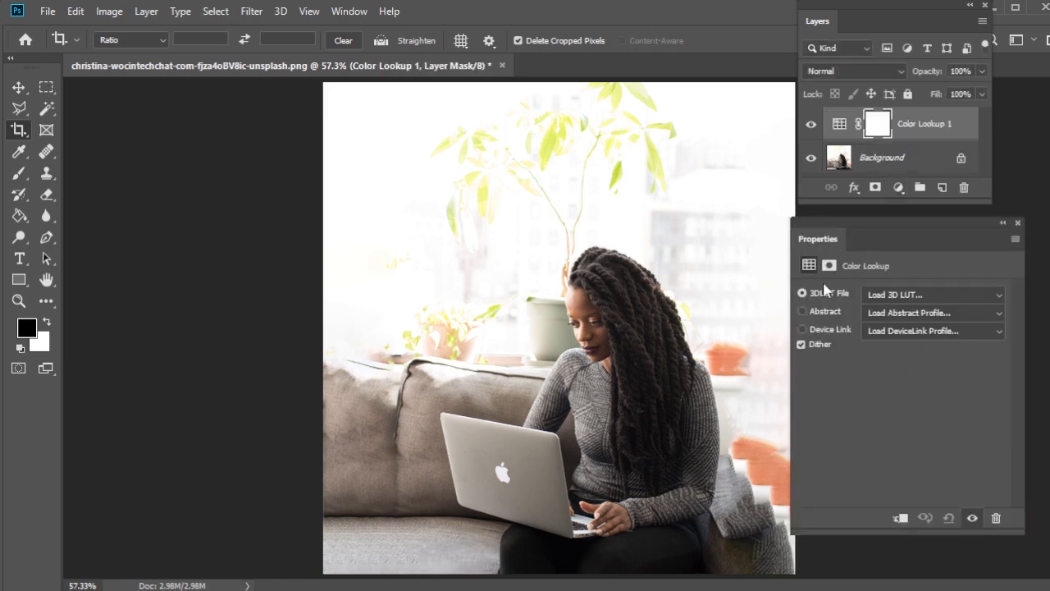
{"action": "left_click_drag", "start_coordinate": [873, 216], "coordinate": [638, 9]}
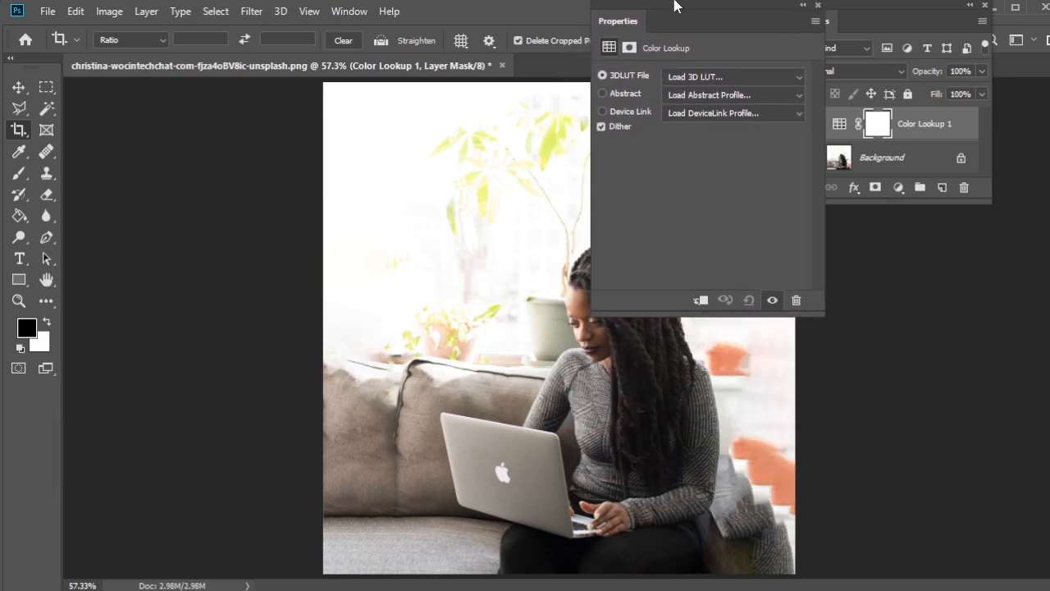
{"action": "left_click", "coordinate": [713, 76]}
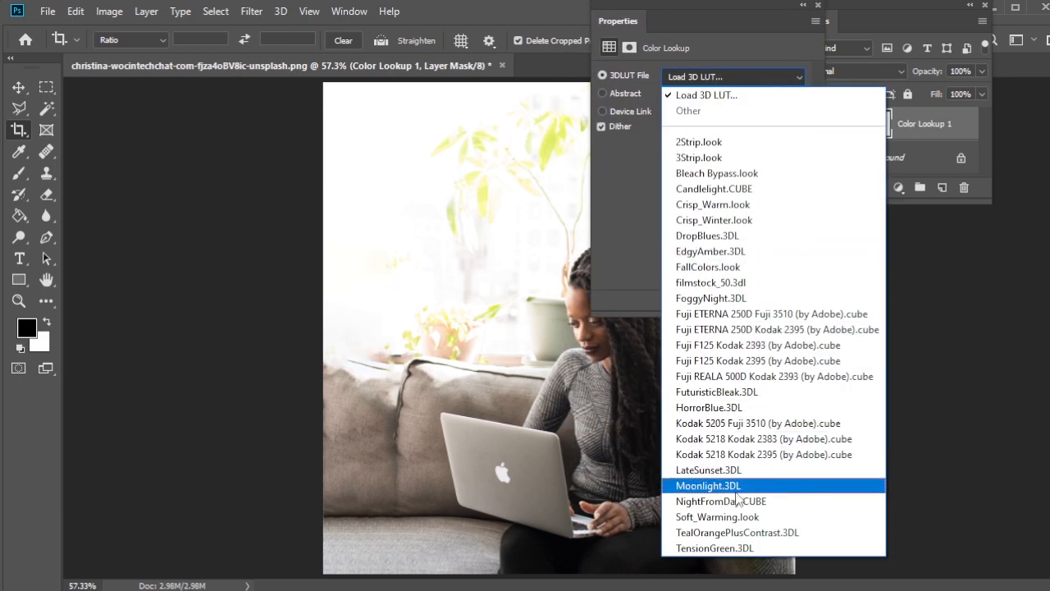
{"action": "left_click", "coordinate": [709, 486]}
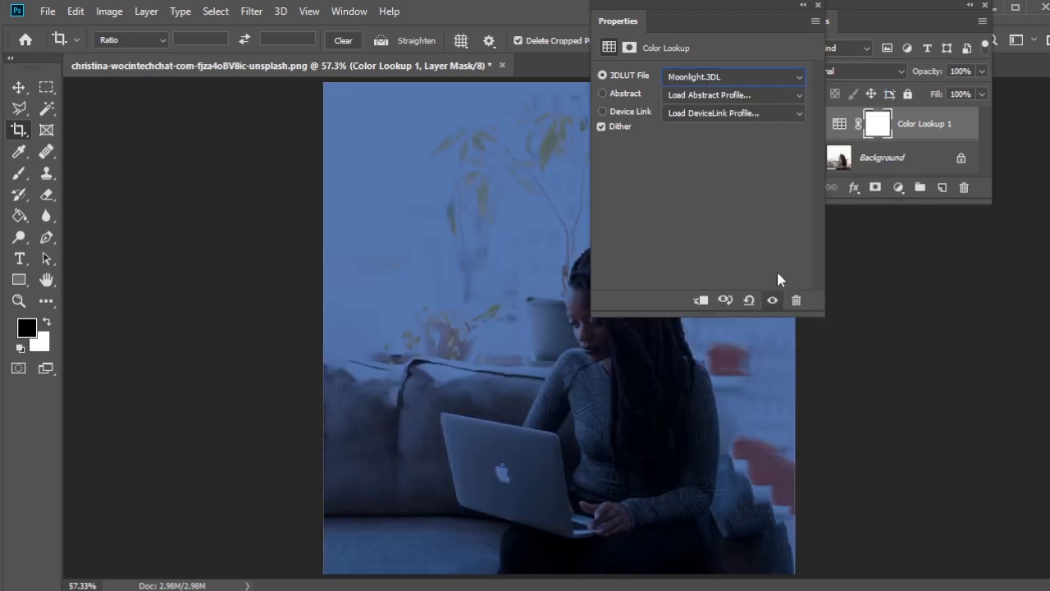
{"action": "left_click", "coordinate": [818, 8]}
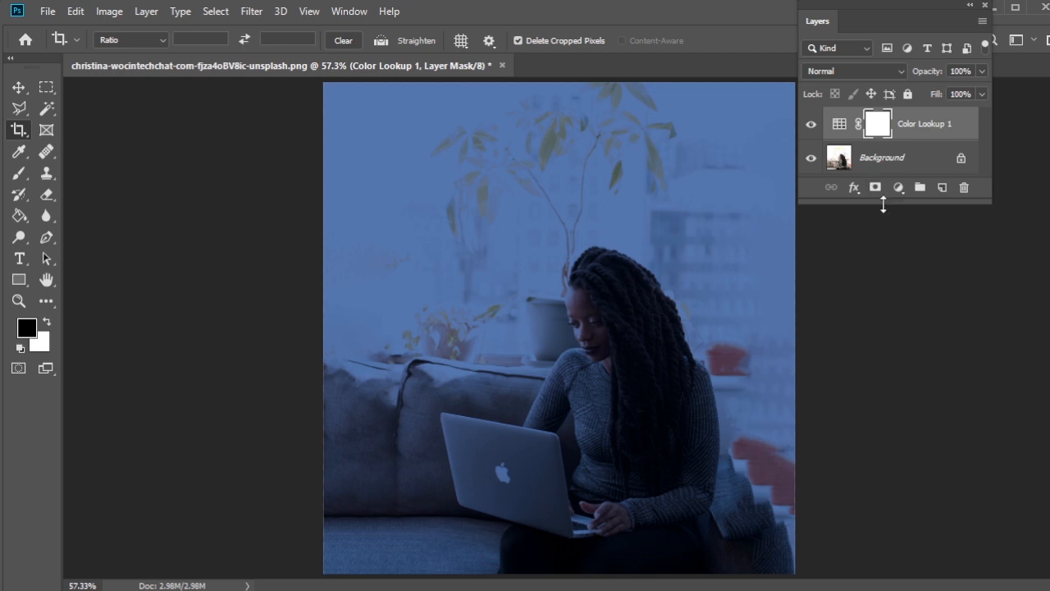
{"action": "left_click_drag", "start_coordinate": [884, 205], "coordinate": [884, 384]}
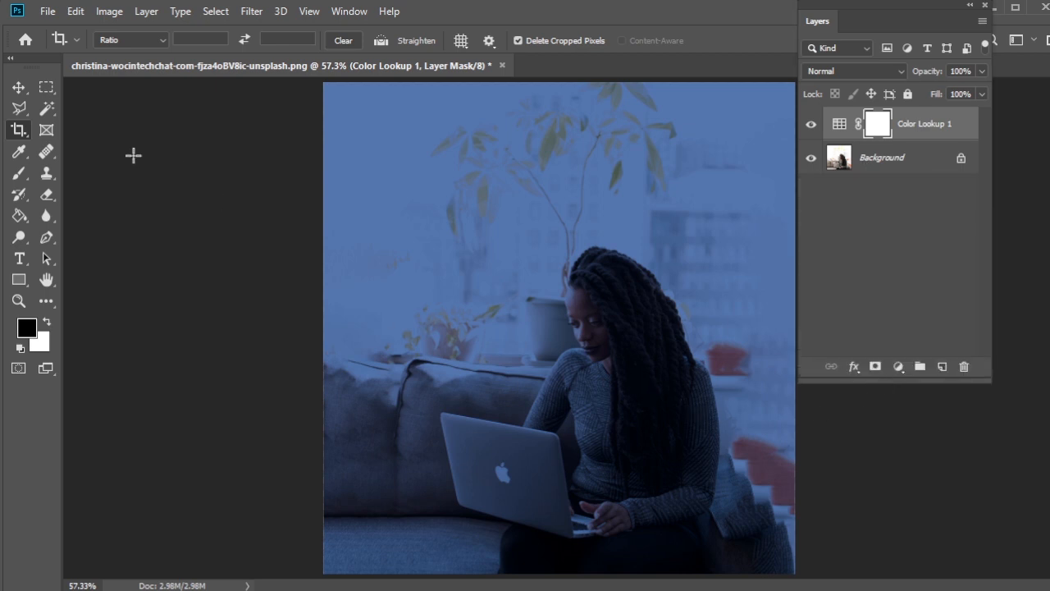
Step: Paint black with a 300 px soft round brush on the Color Lookup mask to clear the tint from the woman and laptop
{"action": "left_click", "coordinate": [21, 177]}
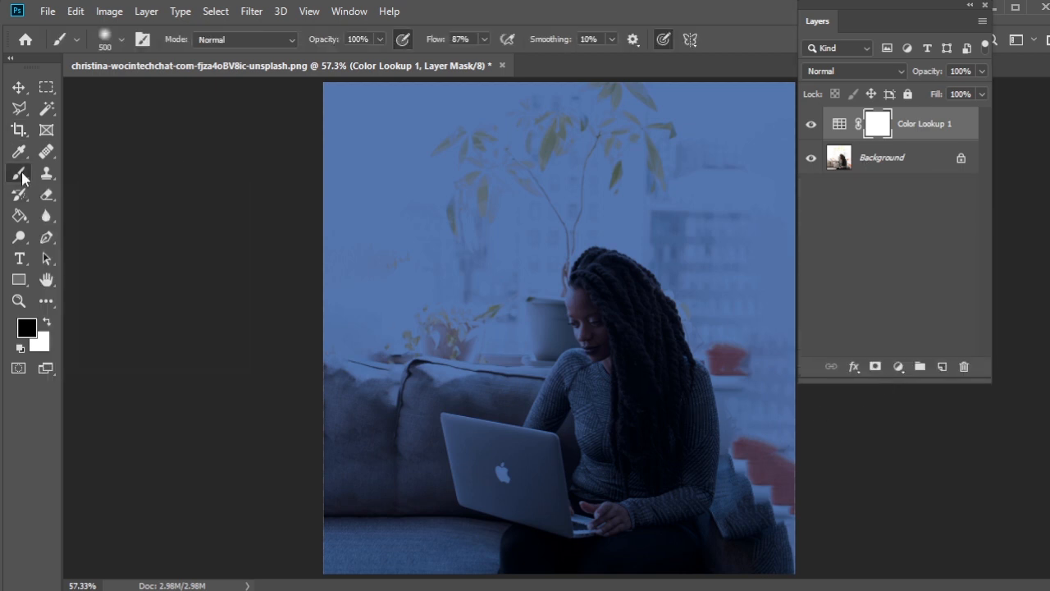
{"action": "right_click", "coordinate": [21, 176]}
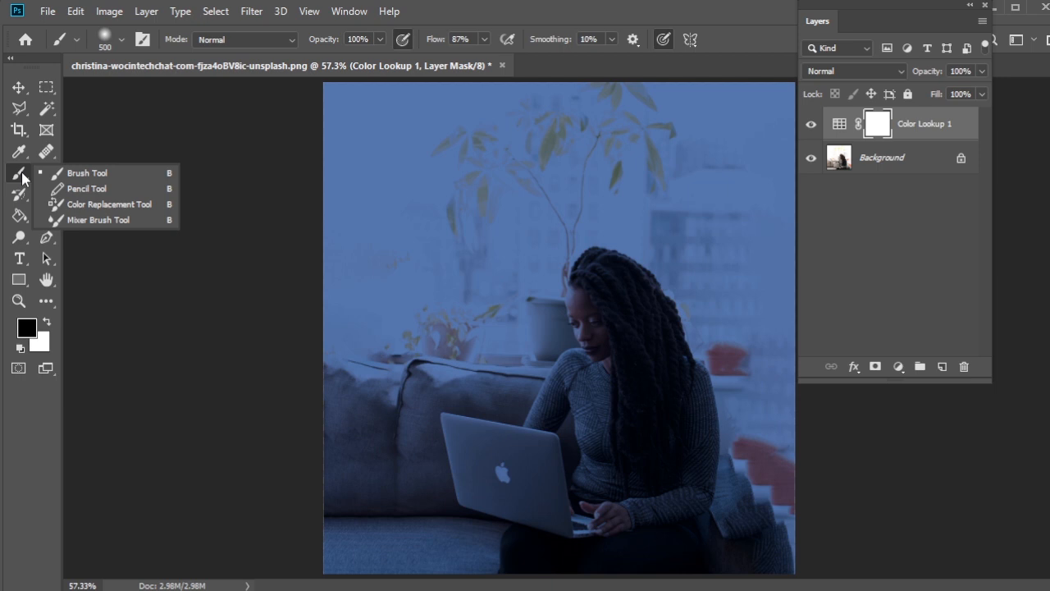
{"action": "left_click", "coordinate": [74, 173]}
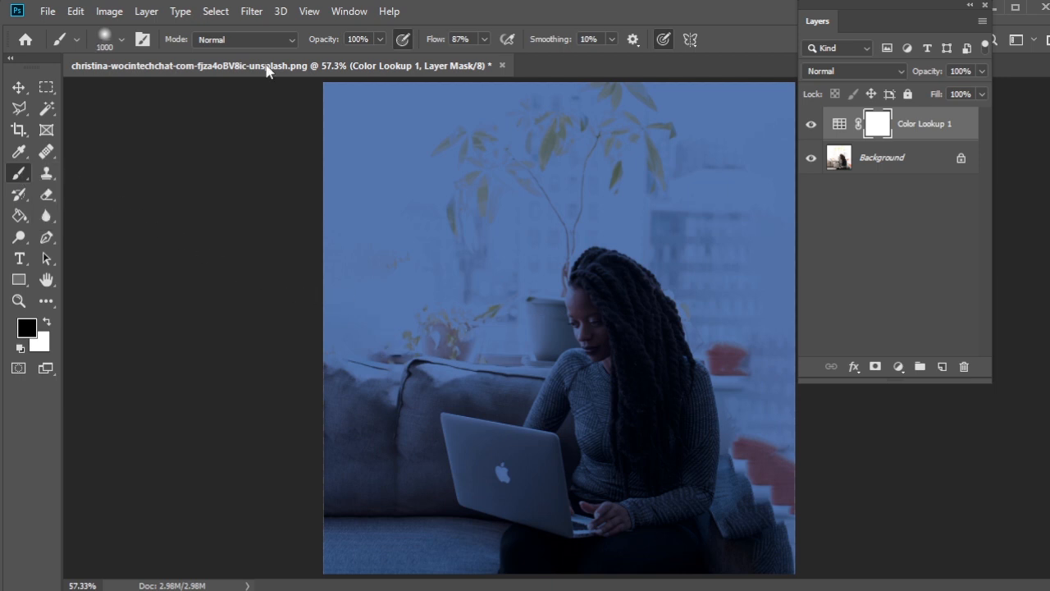
{"action": "left_click", "coordinate": [114, 38]}
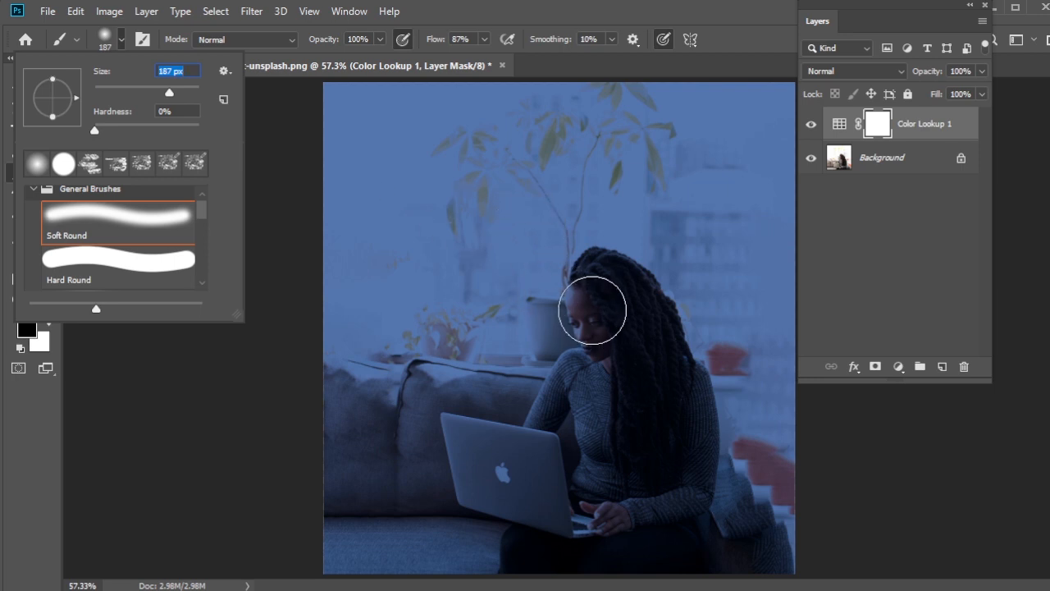
{"action": "left_click", "coordinate": [592, 311]}
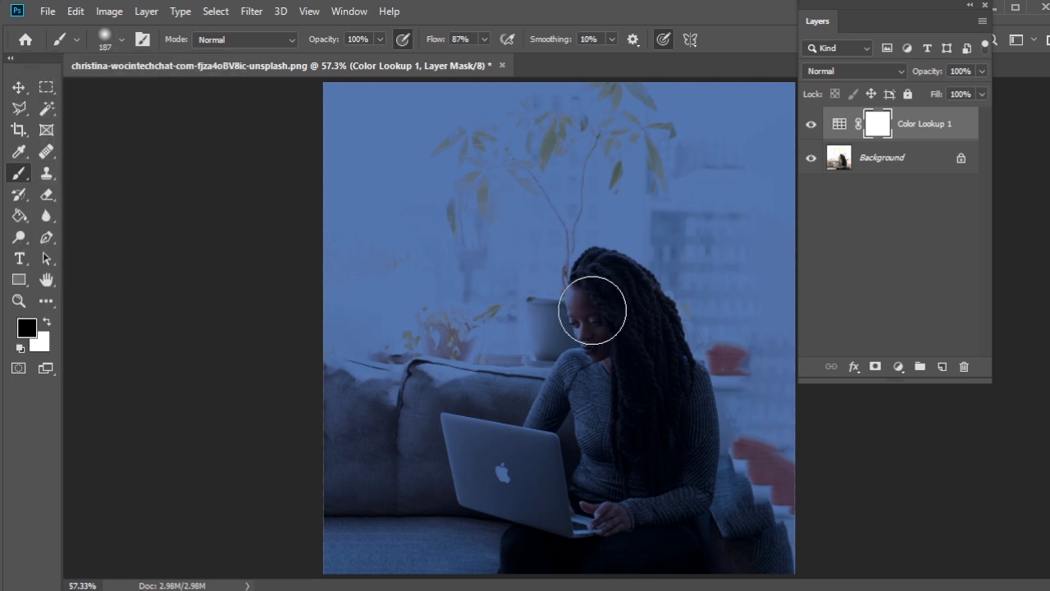
{"action": "key", "text": "bracketright"}
{"action": "key", "text": "bracketright"}
{"action": "key", "text": "bracketright"}
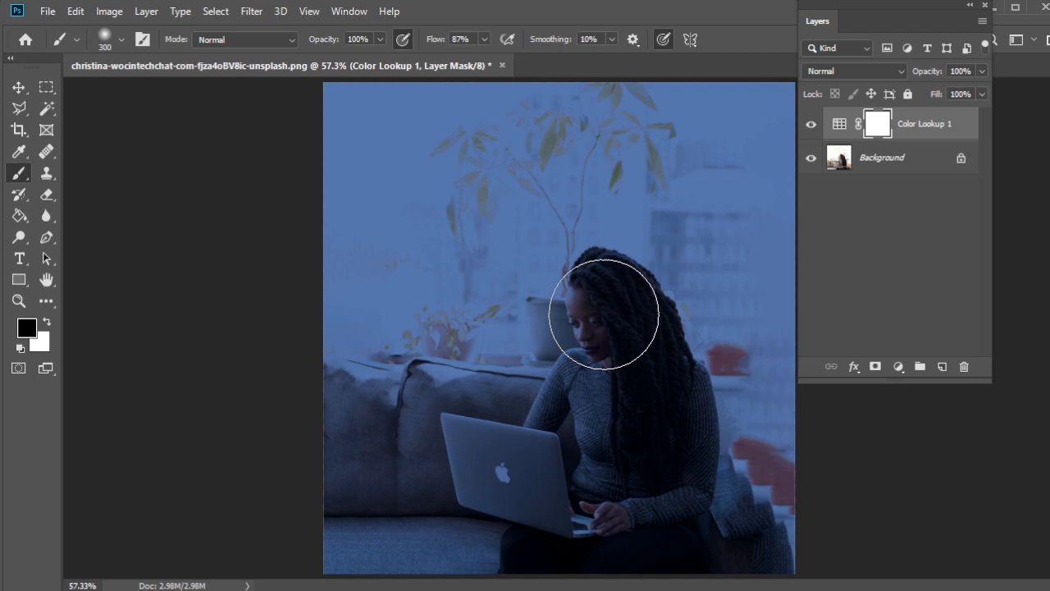
{"action": "mouse_move", "coordinate": [604, 314]}
{"action": "left_mouse_down"}
{"action": "mouse_move", "coordinate": [601, 373]}
{"action": "mouse_move", "coordinate": [615, 370]}
{"action": "mouse_move", "coordinate": [607, 316]}
{"action": "mouse_move", "coordinate": [597, 432]}
{"action": "mouse_move", "coordinate": [605, 452]}
{"action": "mouse_move", "coordinate": [630, 443]}
{"action": "mouse_move", "coordinate": [636, 384]}
{"action": "mouse_move", "coordinate": [617, 312]}
{"action": "mouse_move", "coordinate": [497, 458]}
{"action": "mouse_move", "coordinate": [531, 406]}
{"action": "mouse_move", "coordinate": [502, 424]}
{"action": "mouse_move", "coordinate": [612, 477]}
{"action": "mouse_move", "coordinate": [631, 465]}
{"action": "mouse_move", "coordinate": [643, 429]}
{"action": "left_mouse_up"}
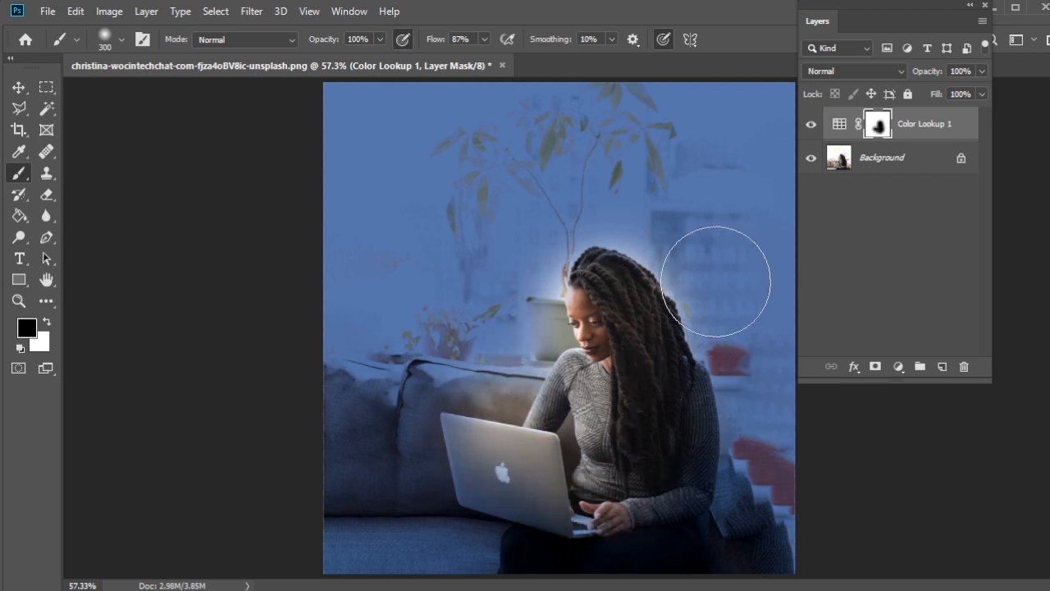
Step: Place the embedded image 2d9a310bee8c9c5ff2b76483cdf224af from Downloads and move it over the laptop
{"action": "left_click", "coordinate": [45, 12]}
{"action": "left_click", "coordinate": [156, 323]}
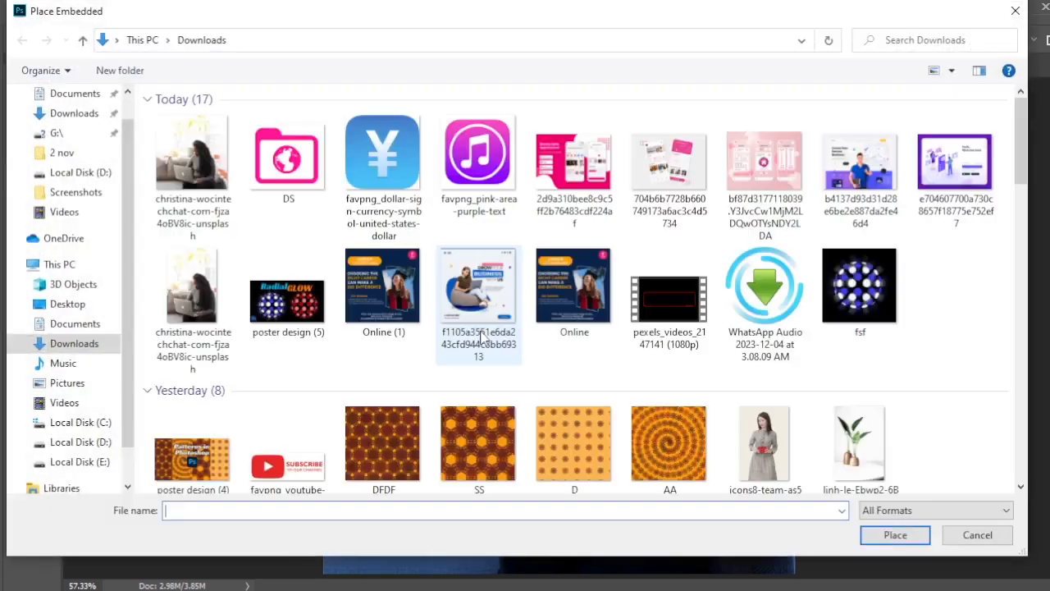
{"action": "left_click", "coordinate": [563, 187]}
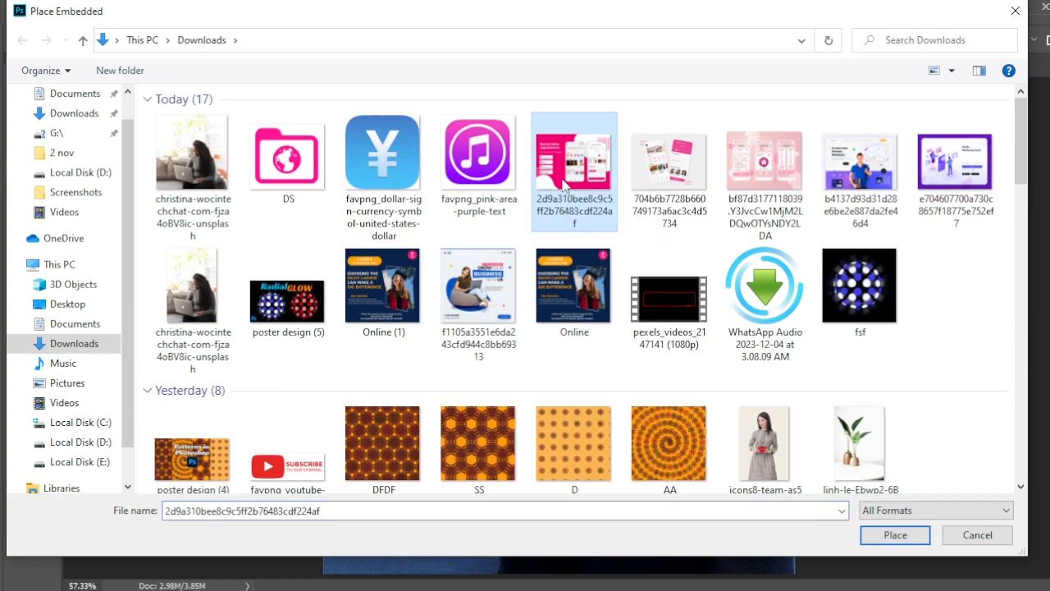
{"action": "left_click", "coordinate": [895, 537]}
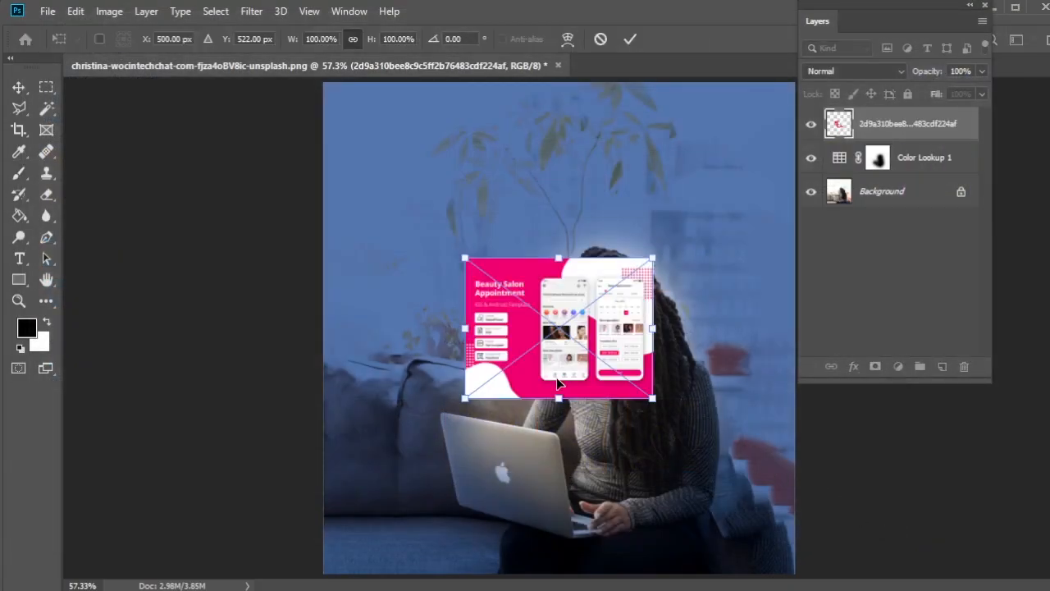
{"action": "left_click_drag", "start_coordinate": [589, 320], "coordinate": [555, 465]}
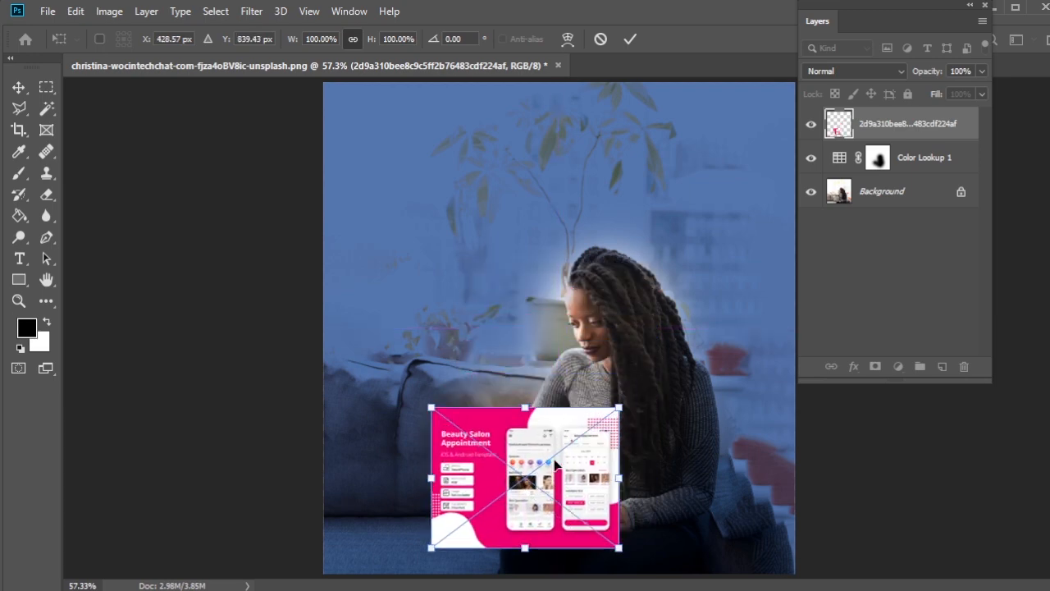
Step: Lower the placed image's opacity to 48% and distort its corners to match the perspective of the laptop lid
{"action": "scroll", "coordinate": [538, 469], "scroll_direction": "up", "scroll_amount": 5}
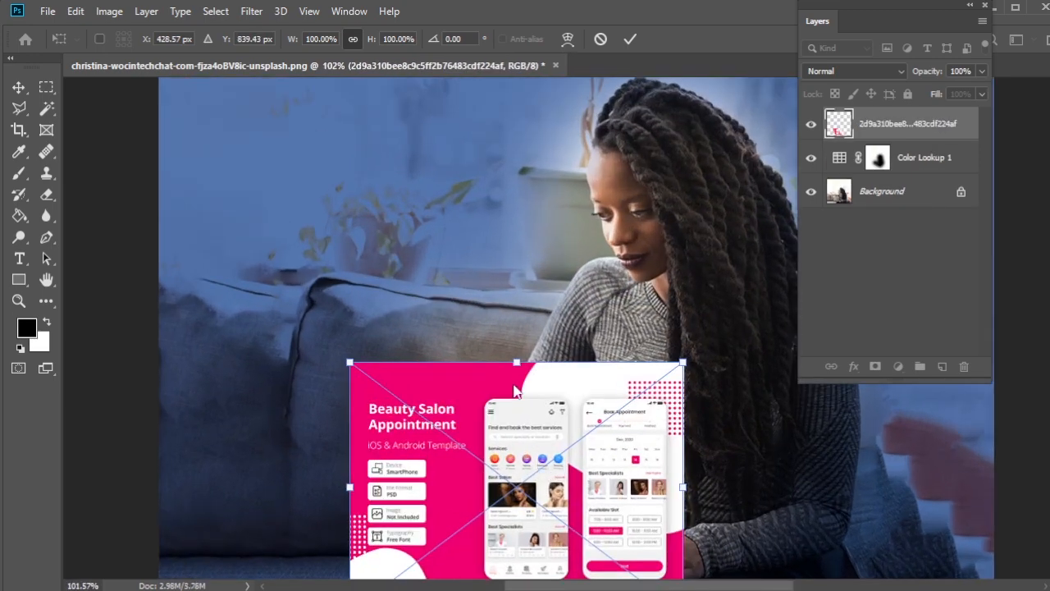
{"action": "left_click", "coordinate": [982, 72]}
{"action": "left_click", "coordinate": [942, 91]}
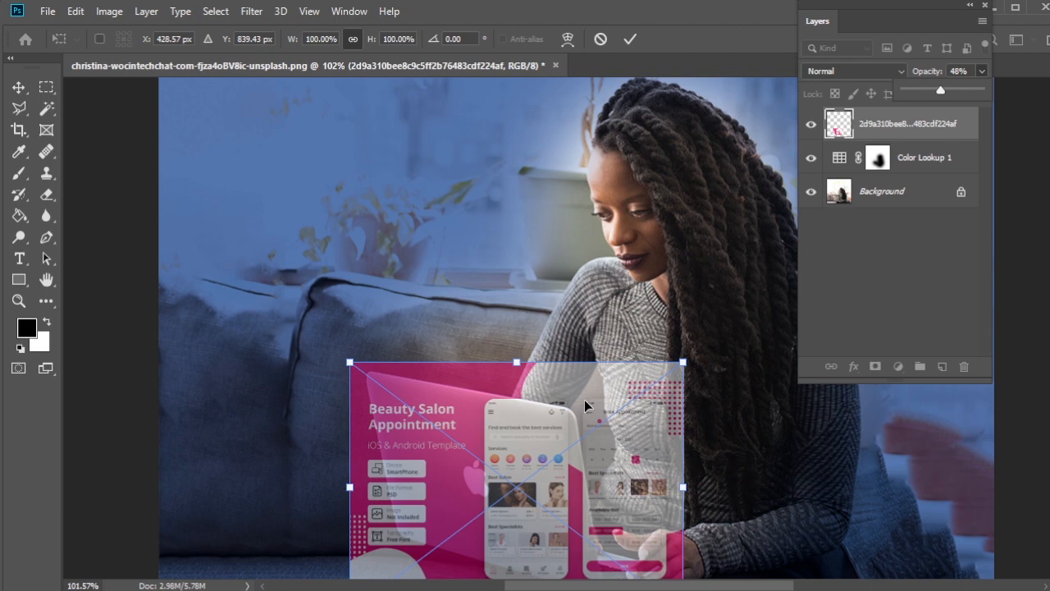
{"action": "scroll", "coordinate": [577, 384], "scroll_direction": "down", "scroll_amount": 5}
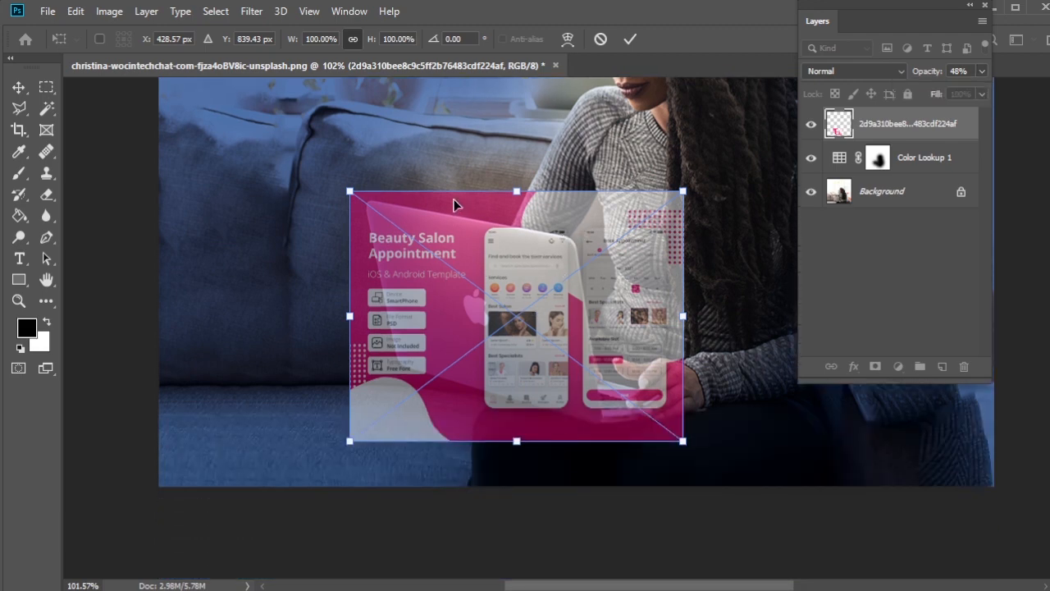
{"action": "right_click", "coordinate": [454, 203]}
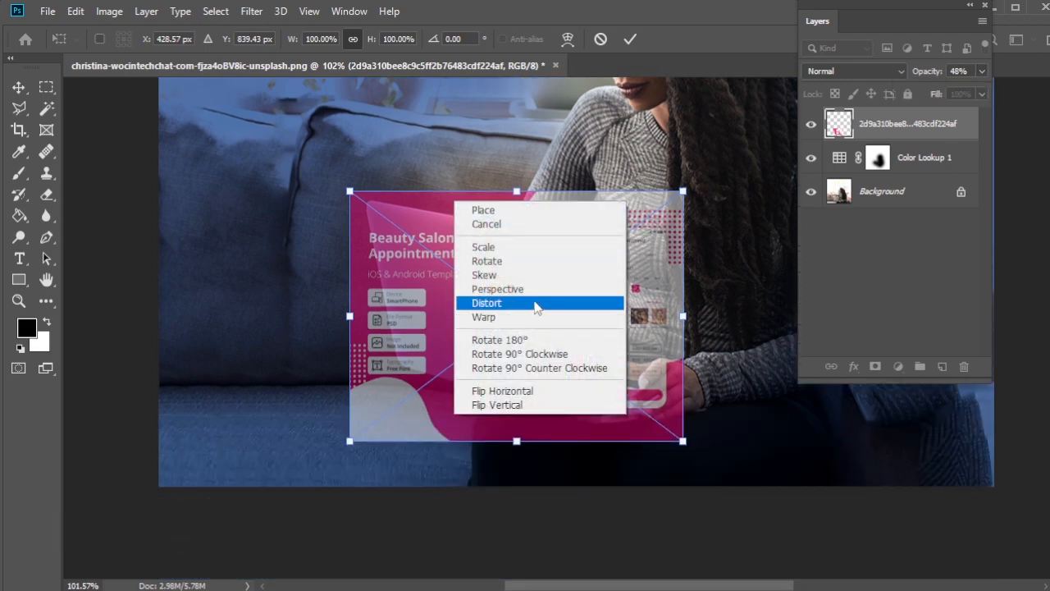
{"action": "left_click", "coordinate": [534, 303]}
{"action": "left_click_drag", "start_coordinate": [687, 202], "coordinate": [621, 243]}
{"action": "left_click_drag", "start_coordinate": [686, 437], "coordinate": [625, 452]}
{"action": "left_click_drag", "start_coordinate": [350, 441], "coordinate": [374, 391]}
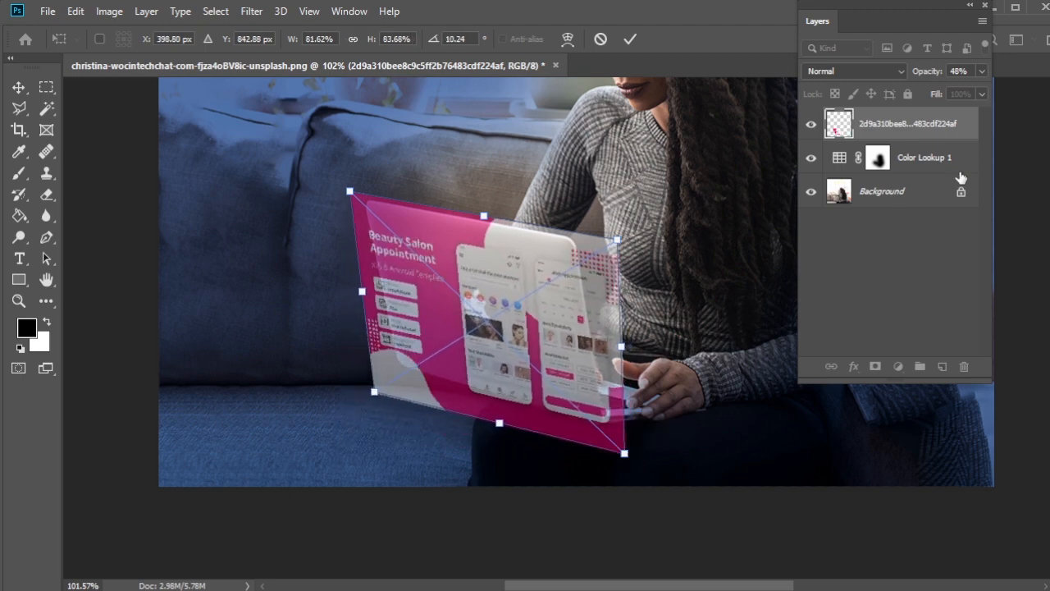
Step: Restore the placed image's opacity to 100%, apply the distortion and shift the image up and right of the laptop lid
{"action": "left_click", "coordinate": [983, 71]}
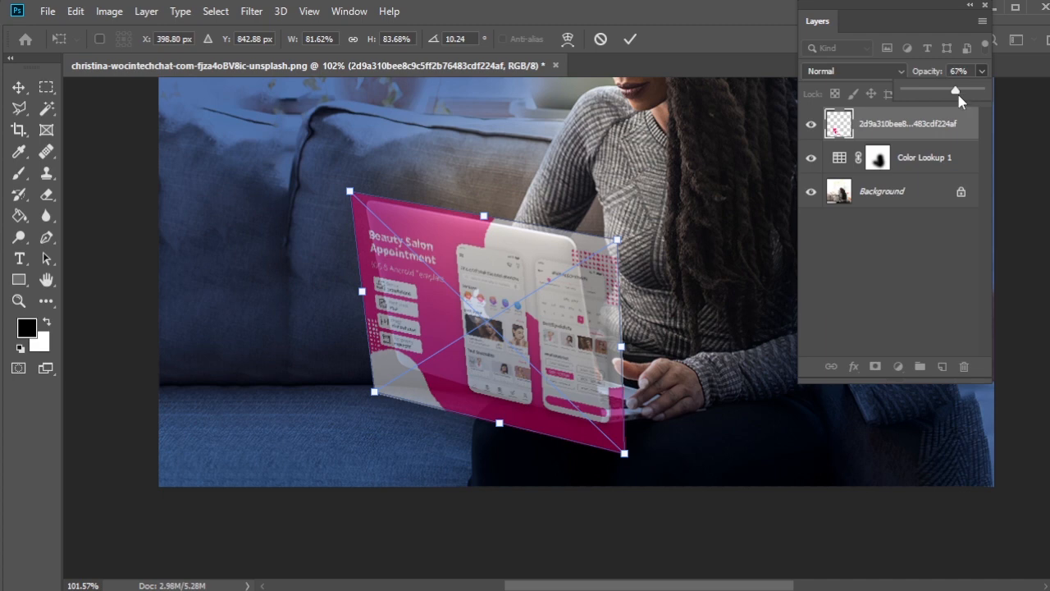
{"action": "left_click_drag", "start_coordinate": [960, 98], "coordinate": [993, 105]}
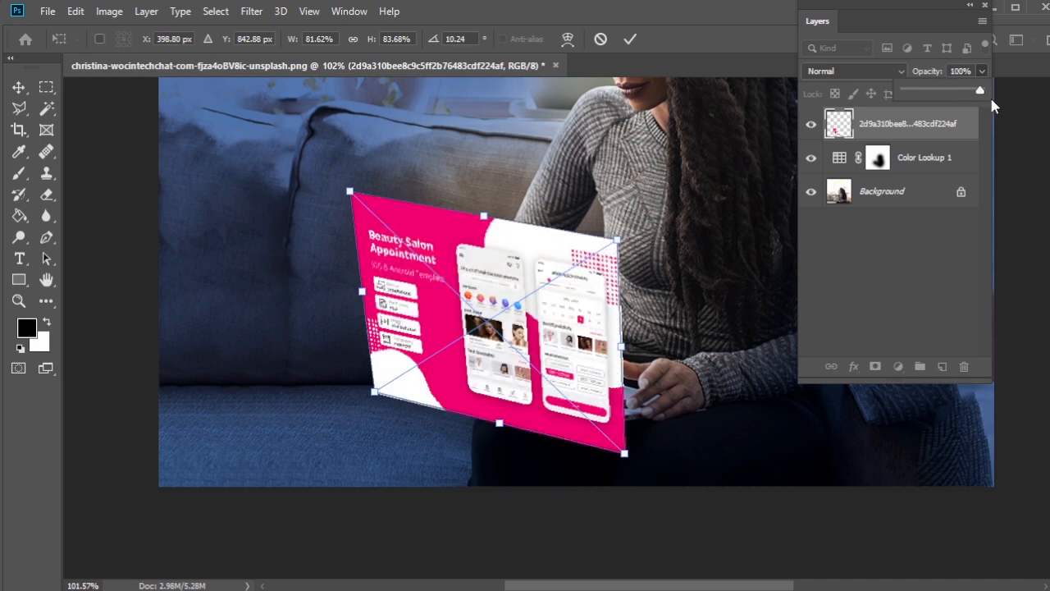
{"action": "left_click", "coordinate": [18, 86]}
{"action": "left_click_drag", "start_coordinate": [442, 303], "coordinate": [449, 238]}
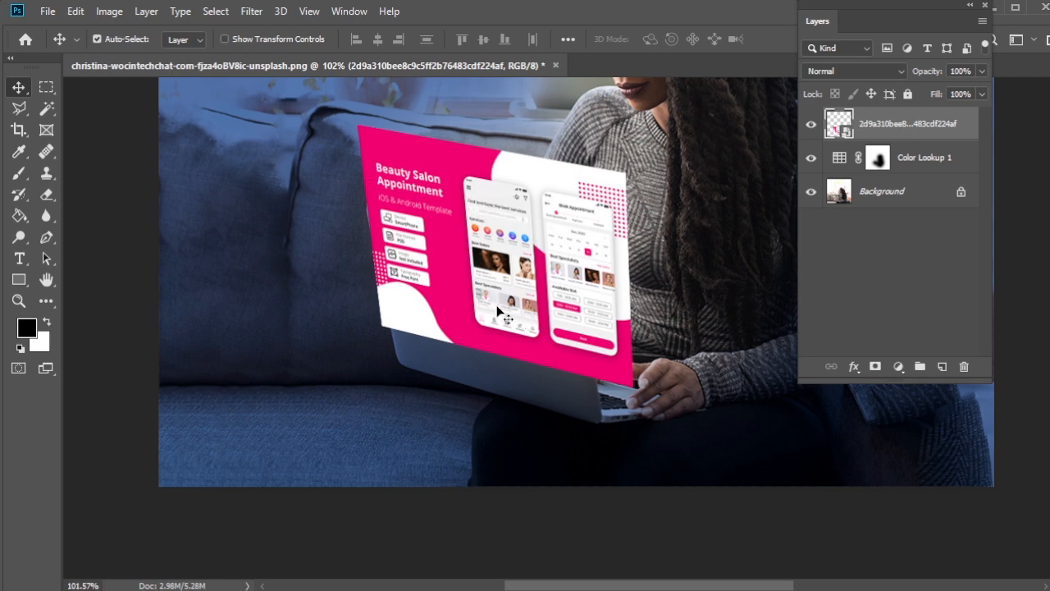
{"action": "left_click_drag", "start_coordinate": [498, 309], "coordinate": [531, 310]}
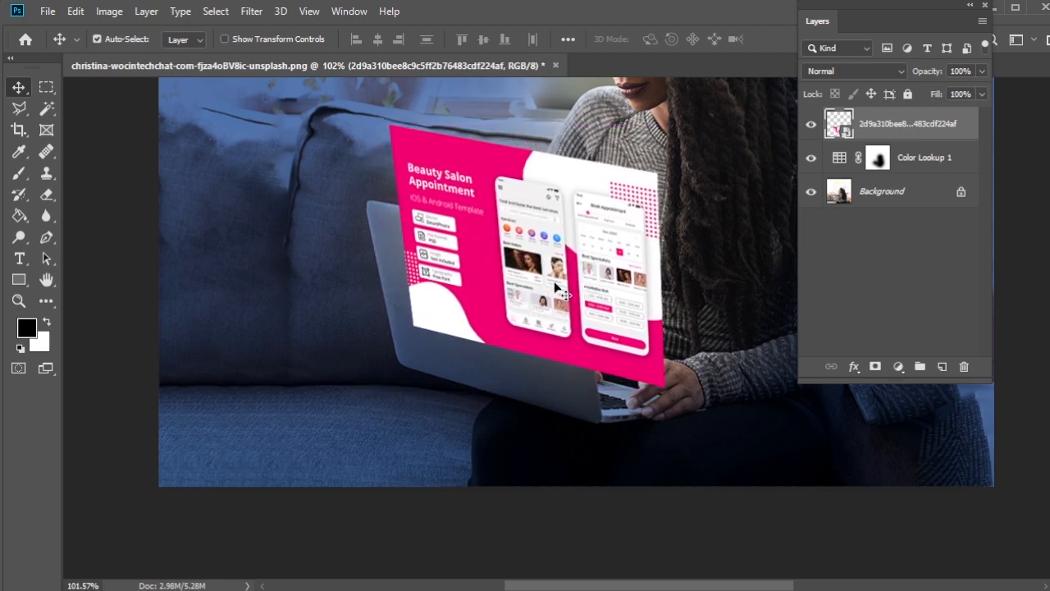
Step: With the placed image and Color Lookup layers hidden, select the laptop and the typing hand on the Background using Quick Selection
{"action": "left_click", "coordinate": [812, 124]}
{"action": "left_click", "coordinate": [810, 163]}
{"action": "scroll", "coordinate": [673, 242], "scroll_direction": "up", "scroll_amount": 4}
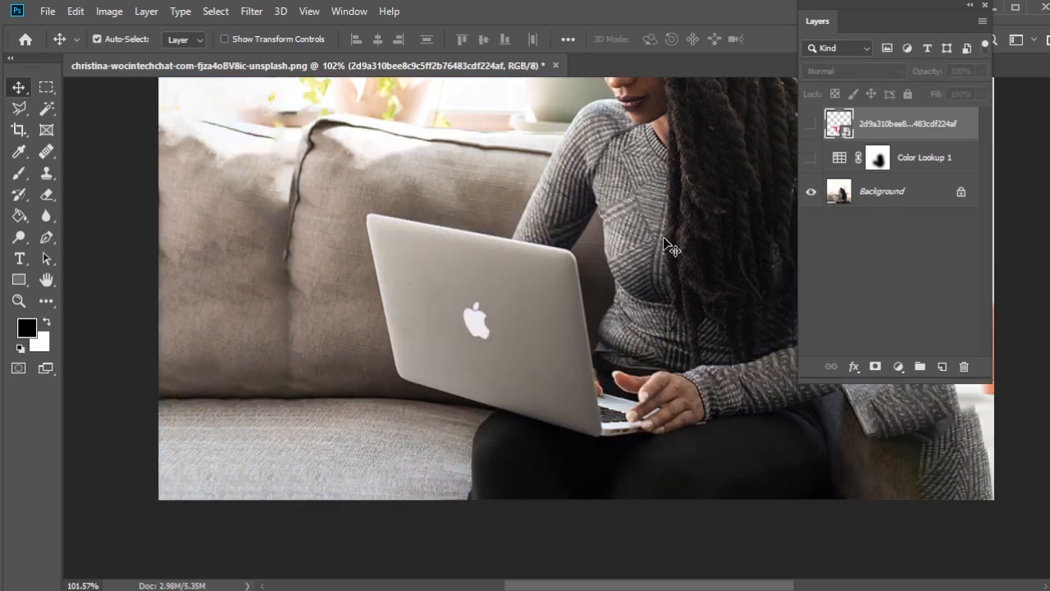
{"action": "left_click", "coordinate": [878, 196]}
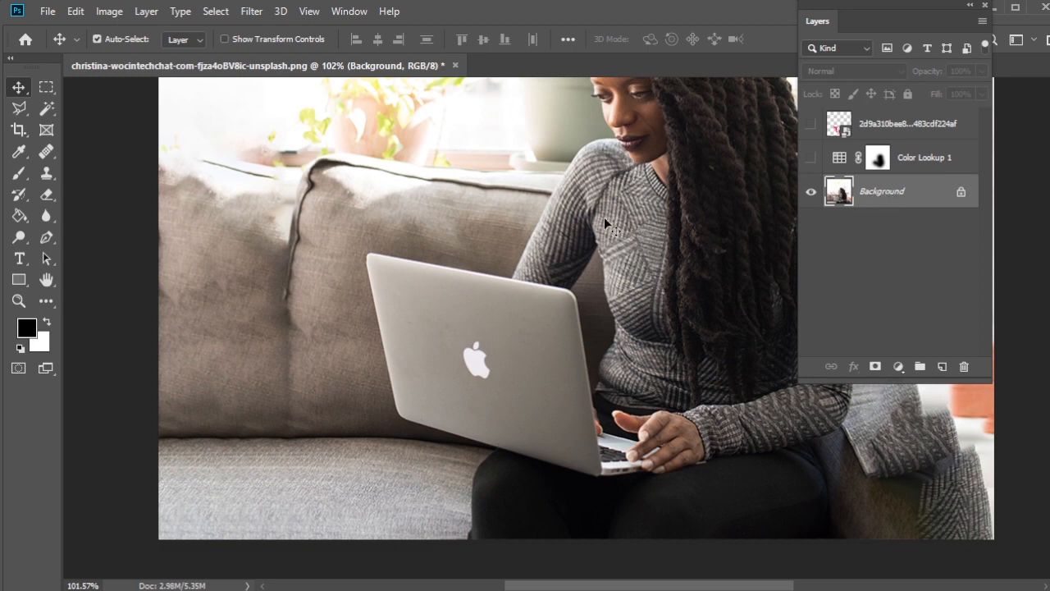
{"action": "left_click", "coordinate": [54, 110]}
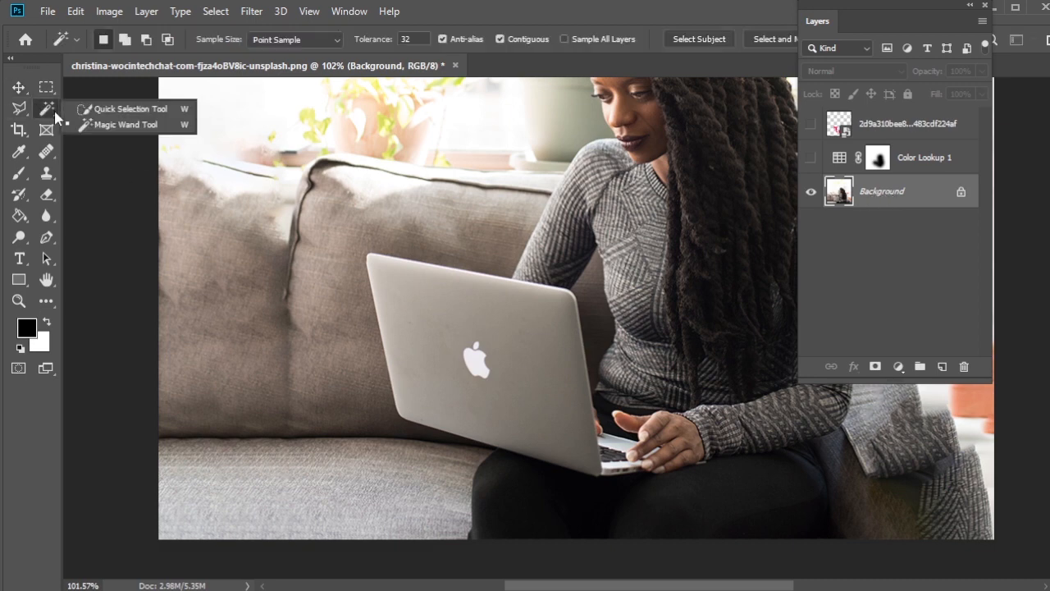
{"action": "left_click", "coordinate": [148, 108]}
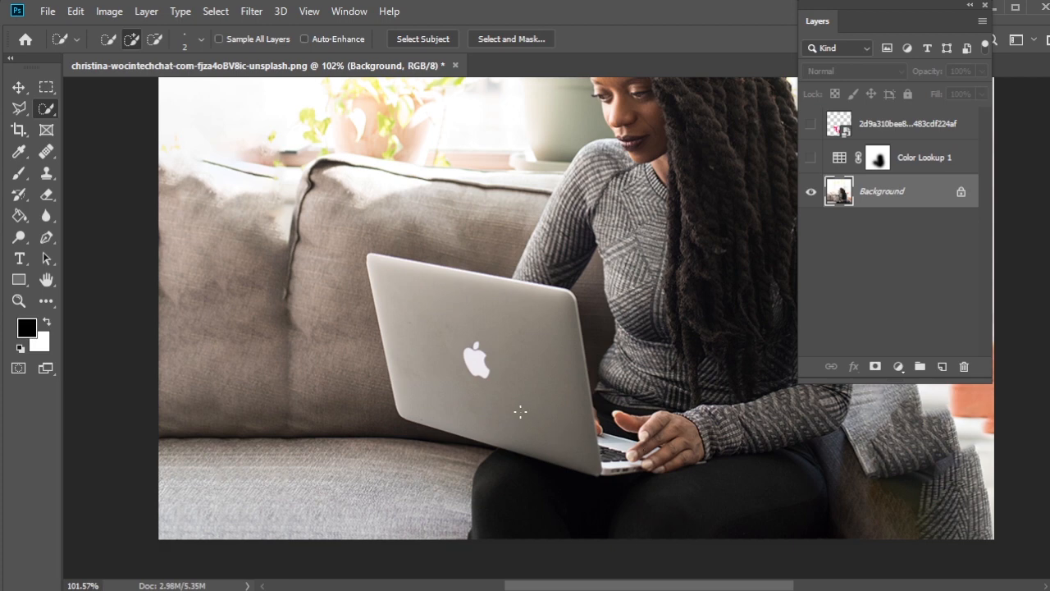
{"action": "mouse_move", "coordinate": [585, 442]}
{"action": "left_mouse_down"}
{"action": "mouse_move", "coordinate": [539, 415]}
{"action": "mouse_move", "coordinate": [664, 461]}
{"action": "mouse_move", "coordinate": [685, 431]}
{"action": "left_mouse_up"}
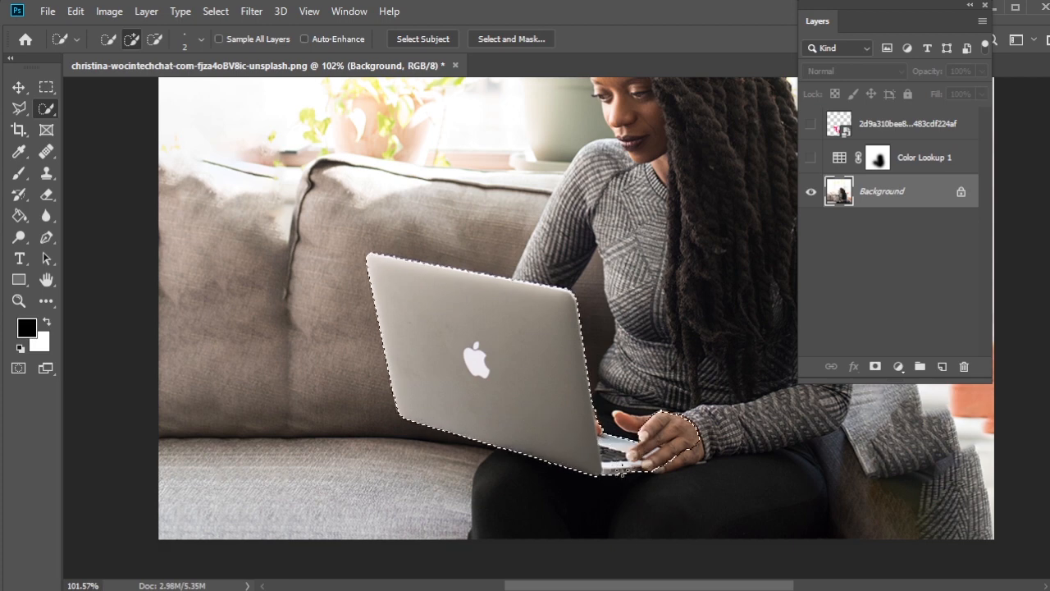
{"action": "mouse_move", "coordinate": [622, 470]}
{"action": "left_mouse_down"}
{"action": "mouse_move", "coordinate": [675, 446]}
{"action": "mouse_move", "coordinate": [679, 457]}
{"action": "mouse_move", "coordinate": [642, 460]}
{"action": "mouse_move", "coordinate": [628, 447]}
{"action": "mouse_move", "coordinate": [668, 428]}
{"action": "left_mouse_up"}
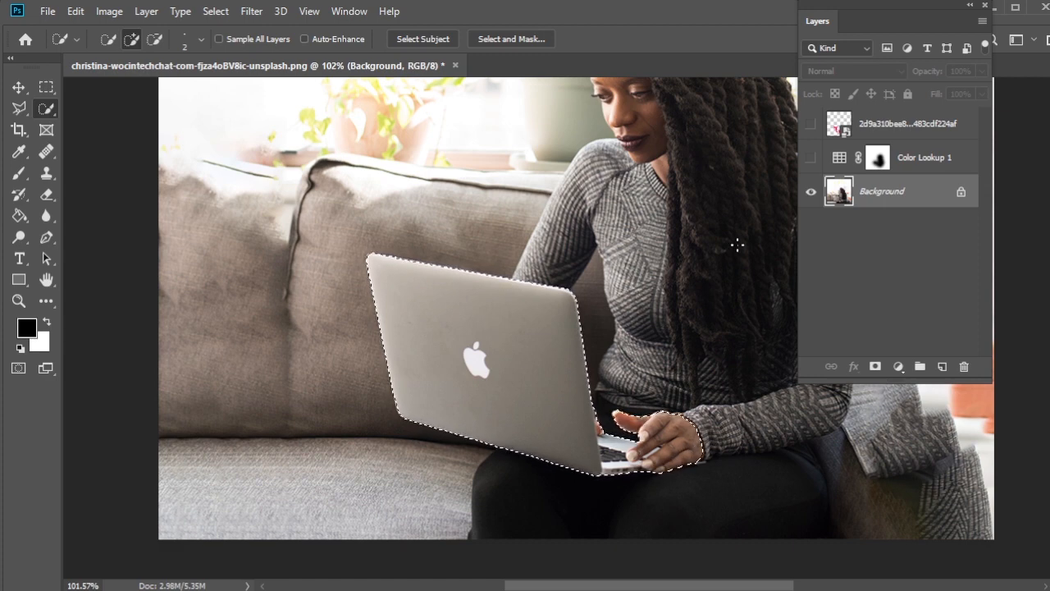
Step: Show both hidden layers again and add a mask to the placed image that hides the selected laptop and hand area
{"action": "left_click", "coordinate": [810, 124]}
{"action": "left_click", "coordinate": [811, 158]}
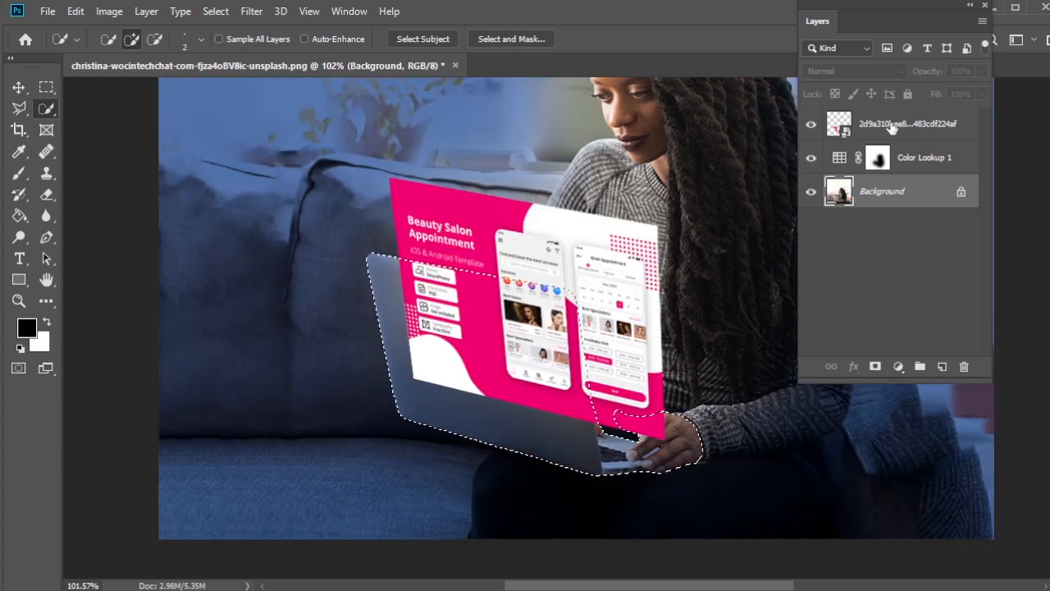
{"action": "left_click", "coordinate": [893, 126]}
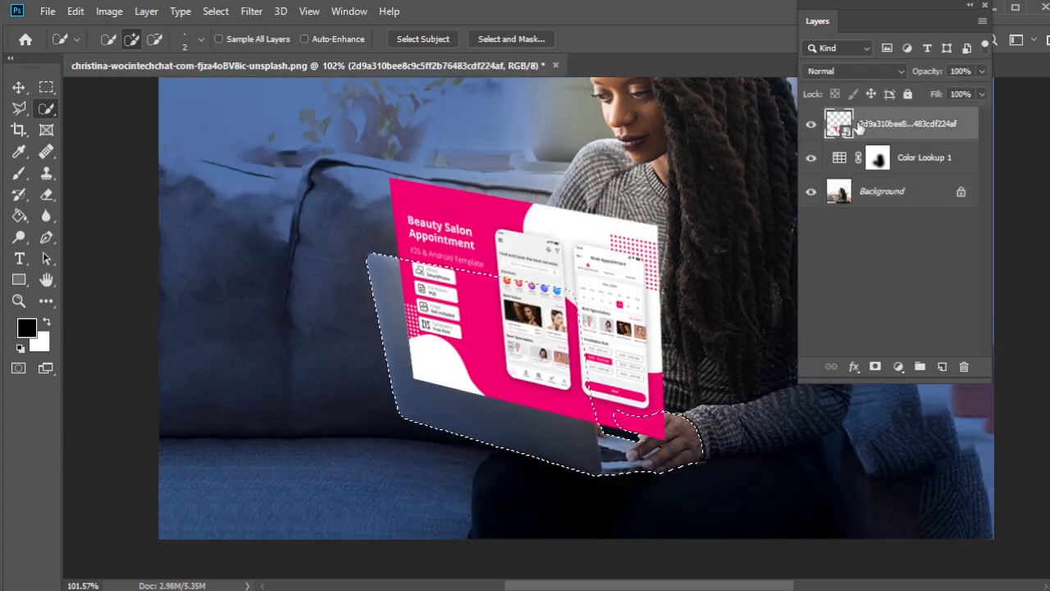
{"action": "left_click", "coordinate": [876, 369]}
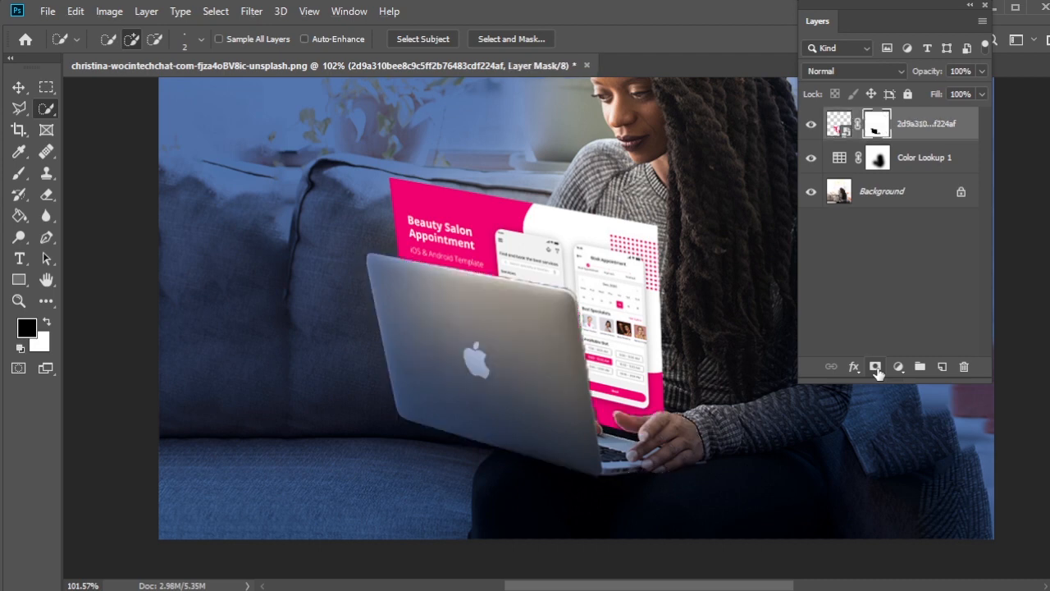
Step: Set the masked app design image's blend mode to Screen and duplicate its layer
{"action": "scroll", "coordinate": [711, 301], "scroll_direction": "up", "scroll_amount": 3}
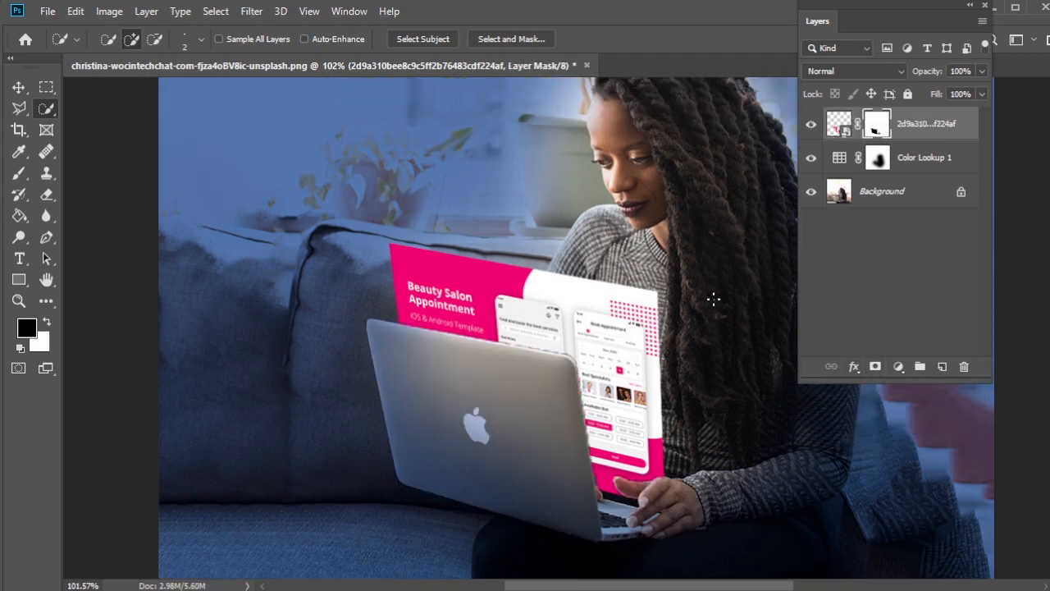
{"action": "scroll", "coordinate": [714, 300], "scroll_direction": "down", "scroll_amount": 2}
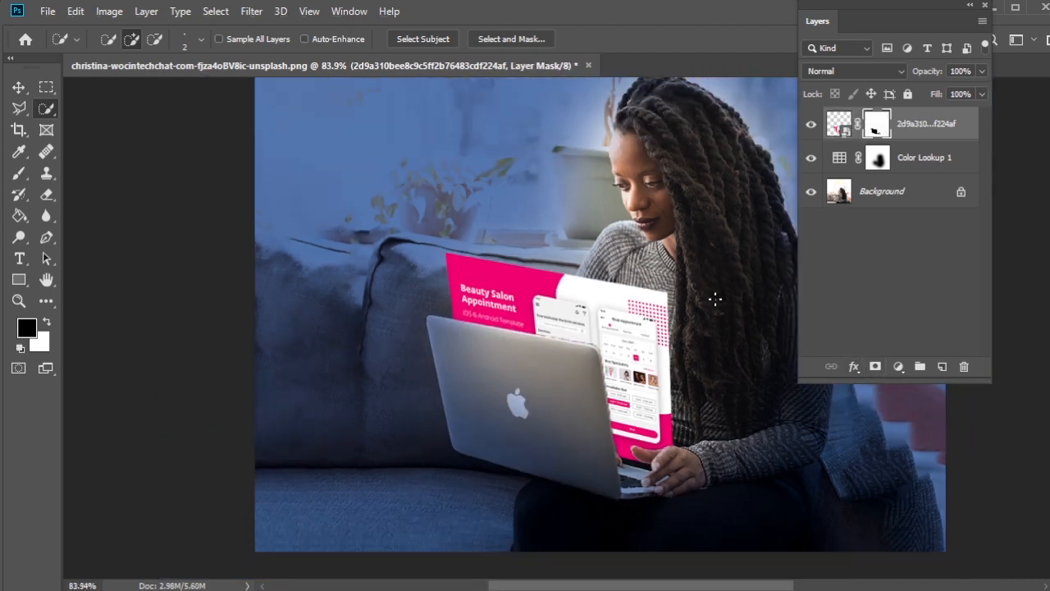
{"action": "left_click_drag", "start_coordinate": [716, 299], "coordinate": [608, 305]}
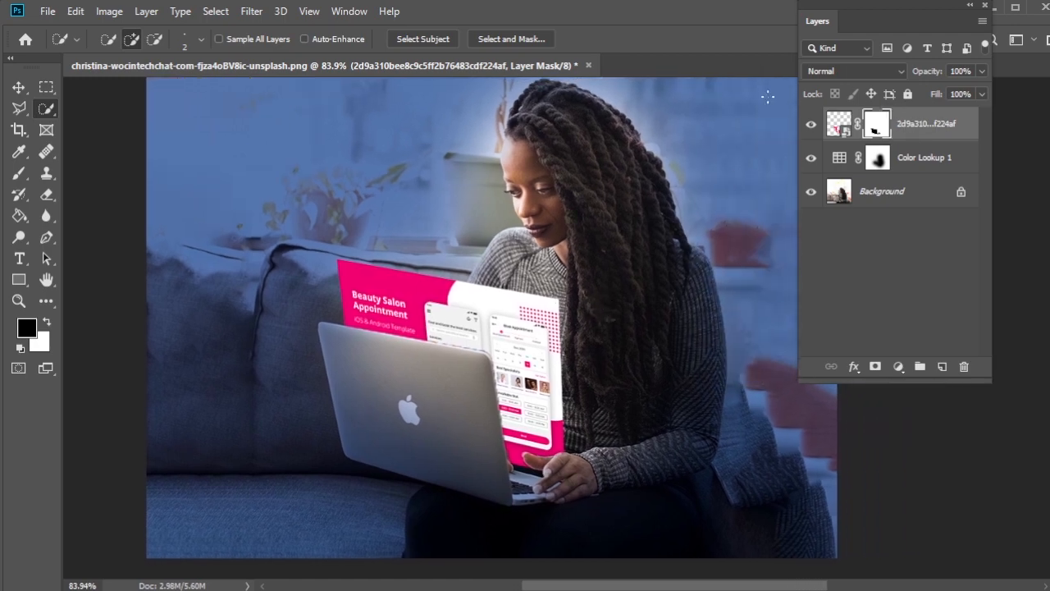
{"action": "left_click", "coordinate": [870, 72]}
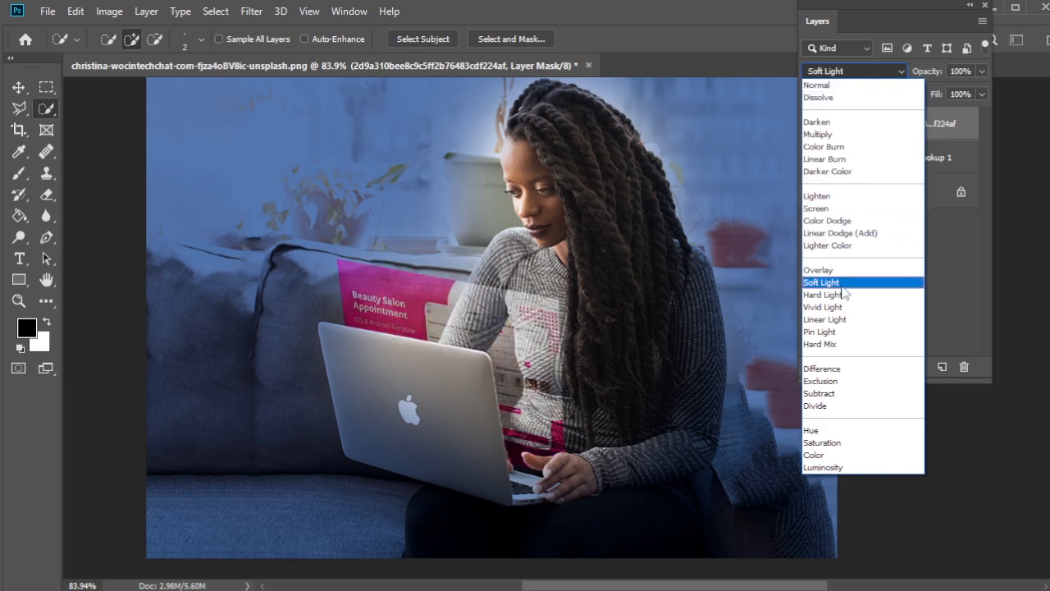
{"action": "left_click", "coordinate": [826, 211]}
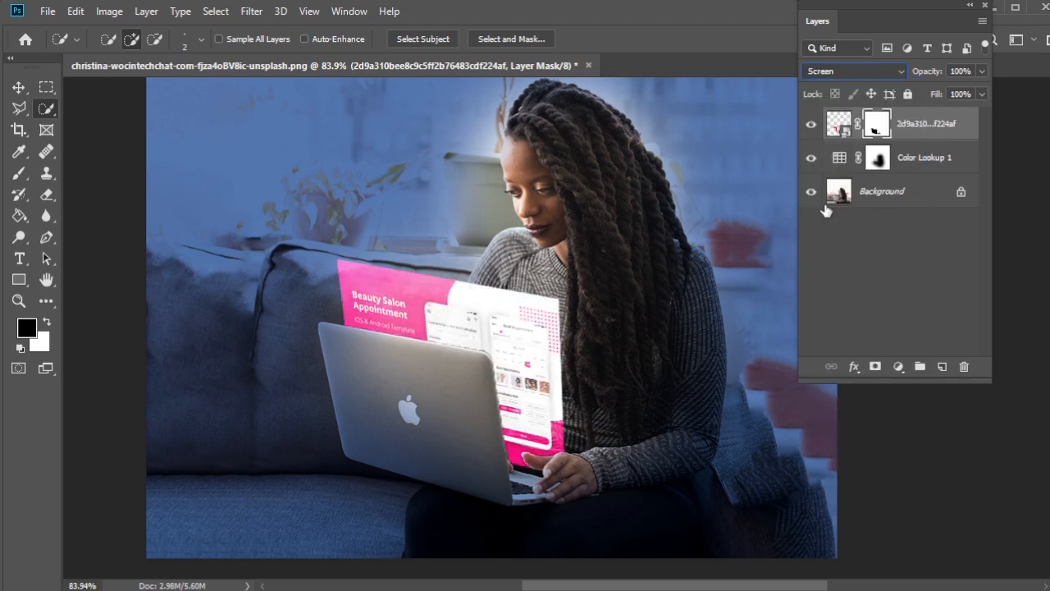
{"action": "right_click", "coordinate": [914, 131]}
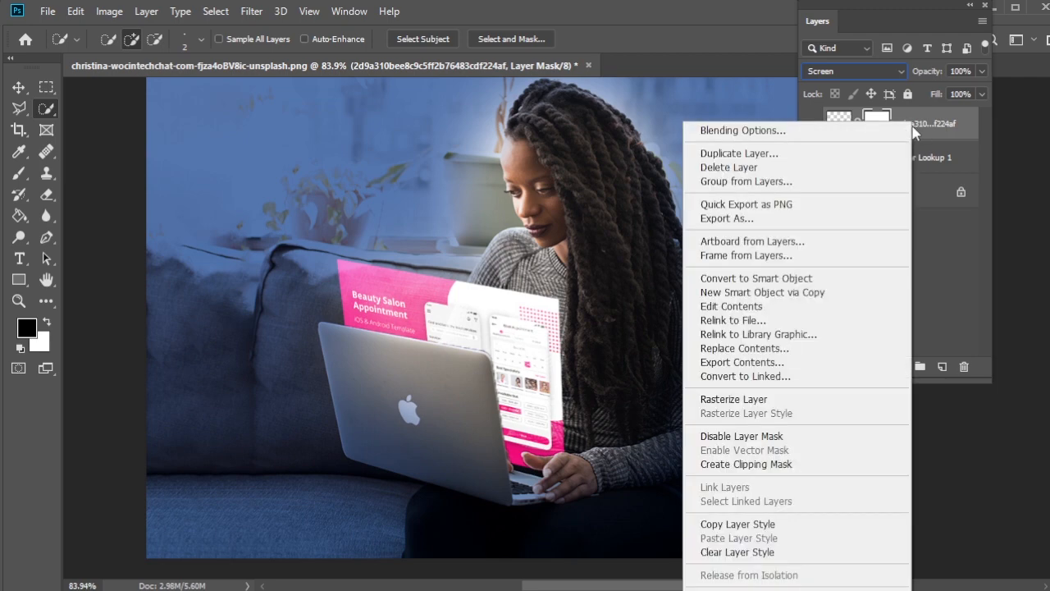
{"action": "left_click", "coordinate": [833, 157]}
{"action": "left_click", "coordinate": [660, 225]}
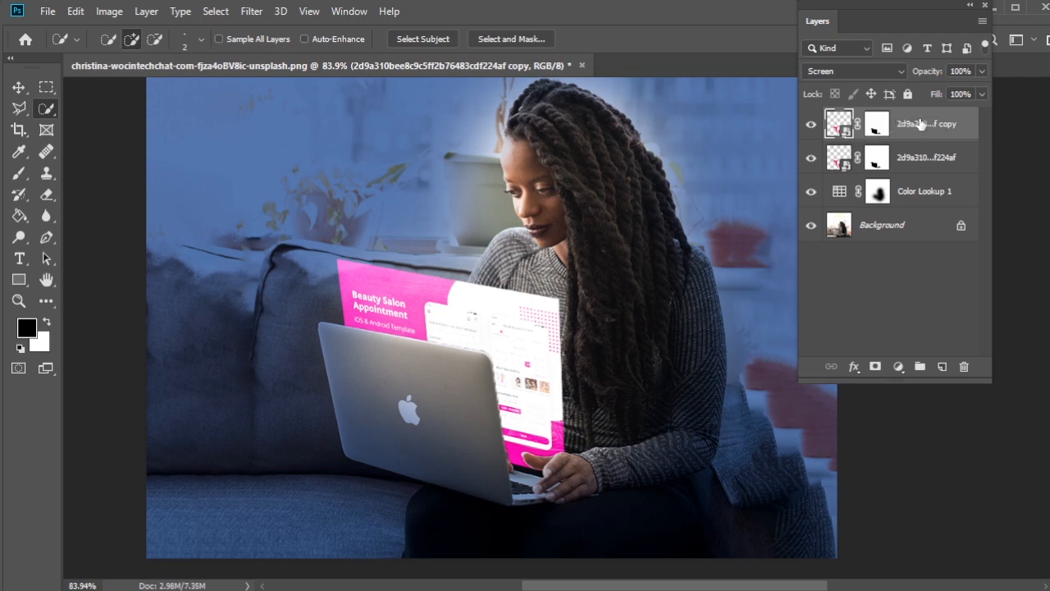
Step: Apply a Gaussian Blur with an 80-pixel radius to the app design copy and set its blend mode to Lighten
{"action": "left_click", "coordinate": [251, 11]}
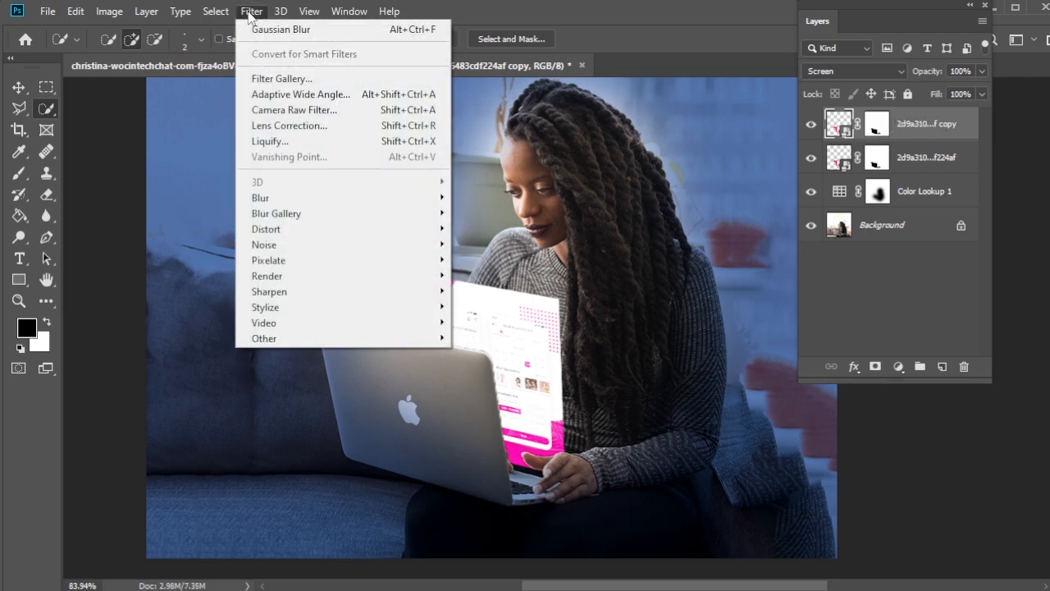
{"action": "mouse_move", "coordinate": [311, 195]}
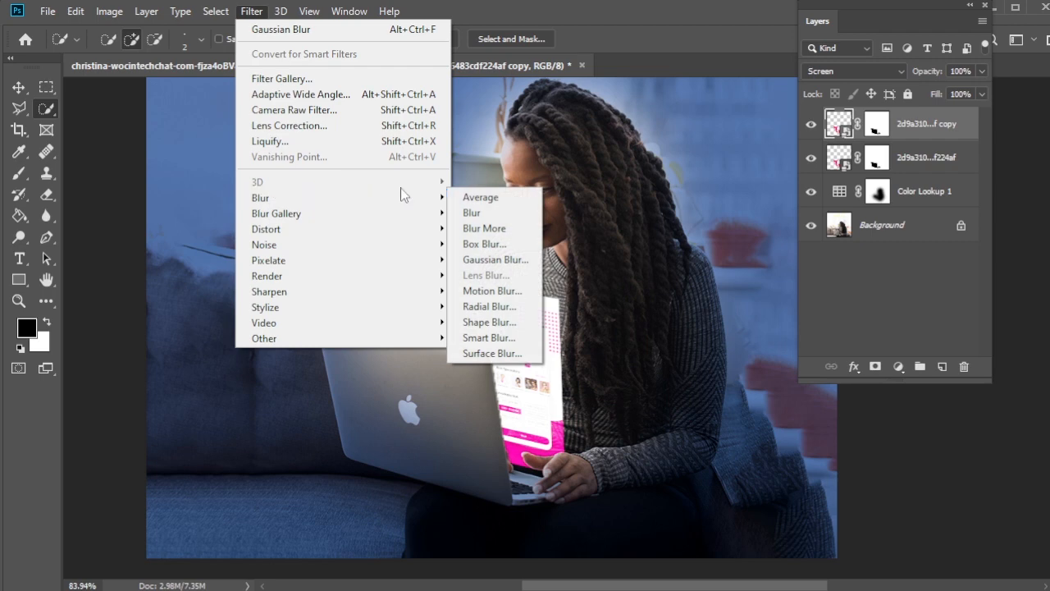
{"action": "left_click", "coordinate": [496, 259]}
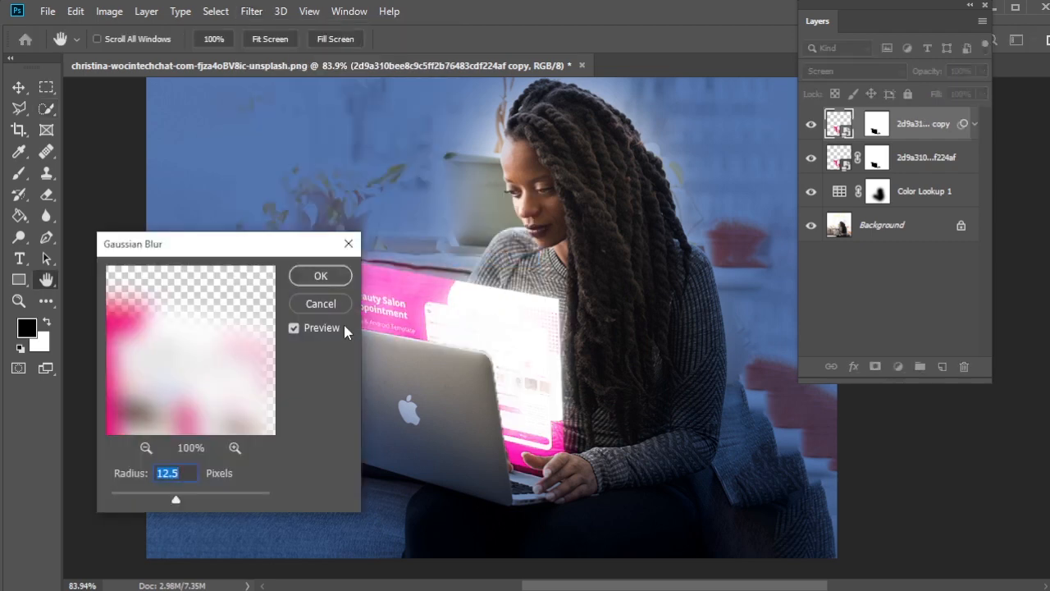
{"action": "left_click_drag", "start_coordinate": [235, 254], "coordinate": [238, 171]}
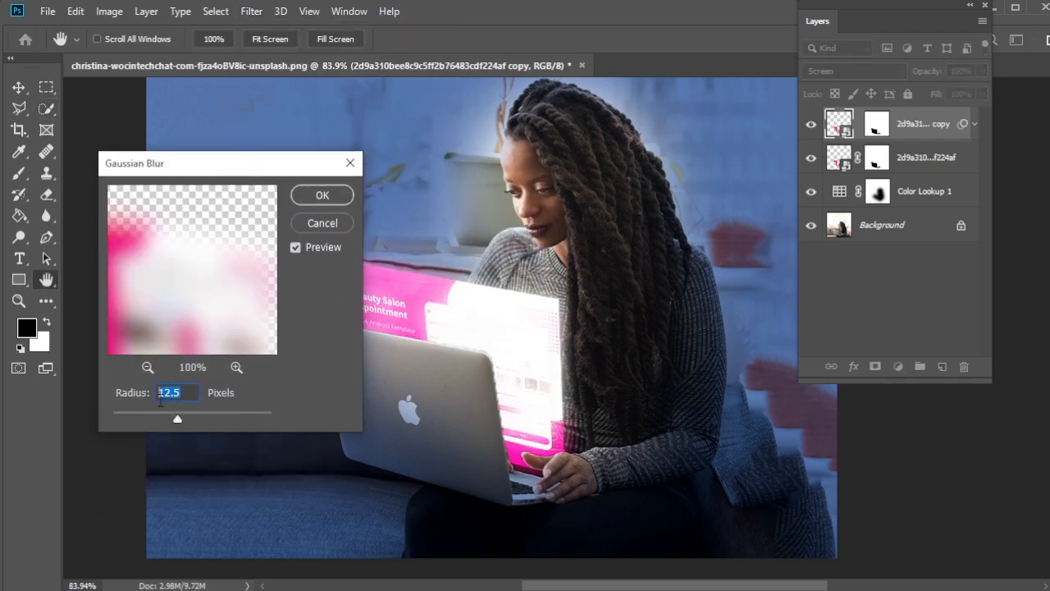
{"action": "type", "text": "100"}
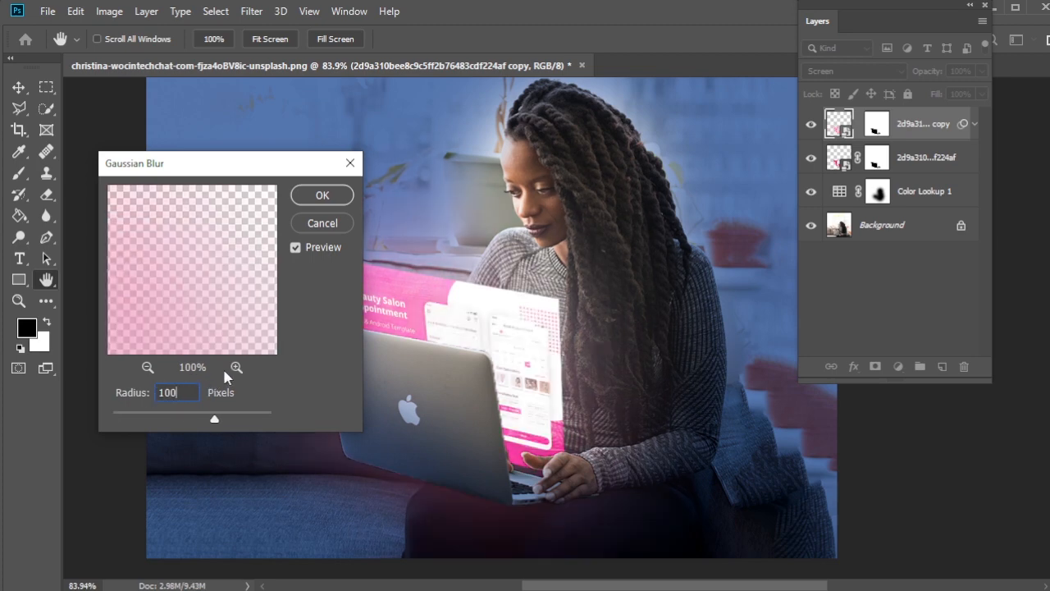
{"action": "key", "text": "BackSpace"}
{"action": "key", "text": "BackSpace"}
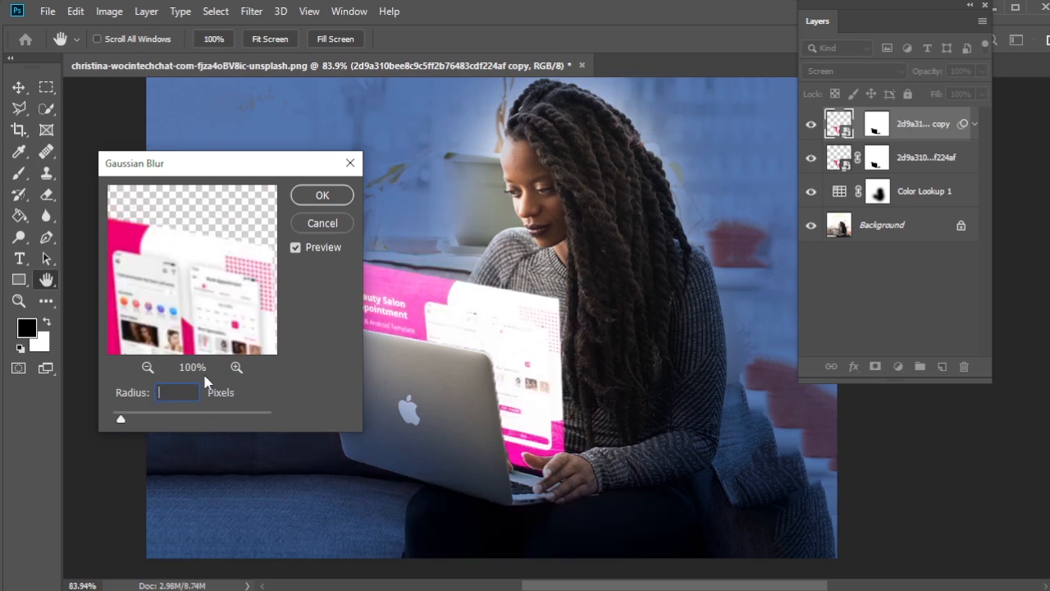
{"action": "type", "text": "80"}
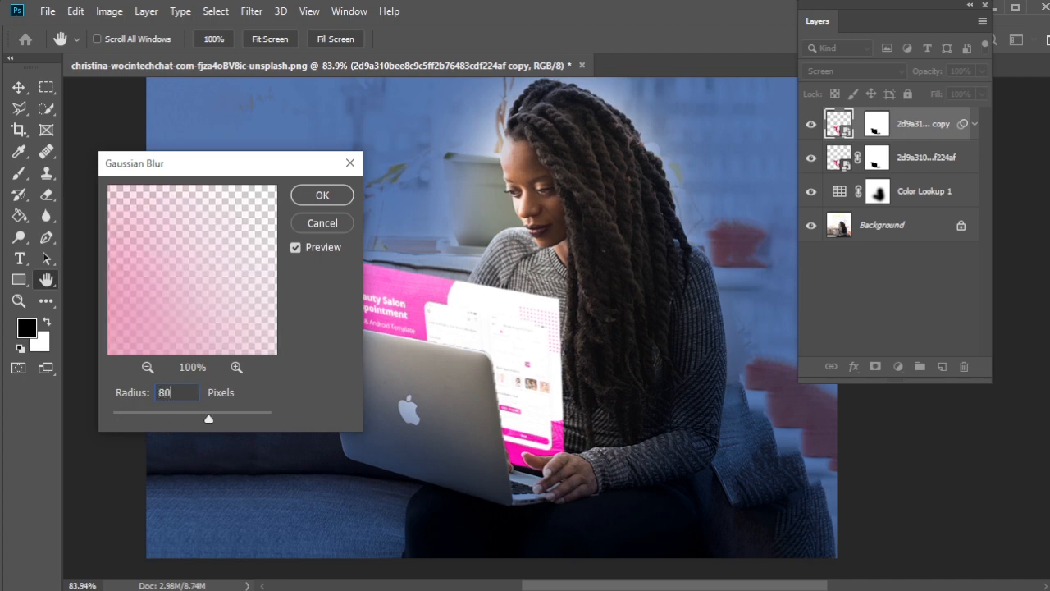
{"action": "left_click", "coordinate": [323, 196]}
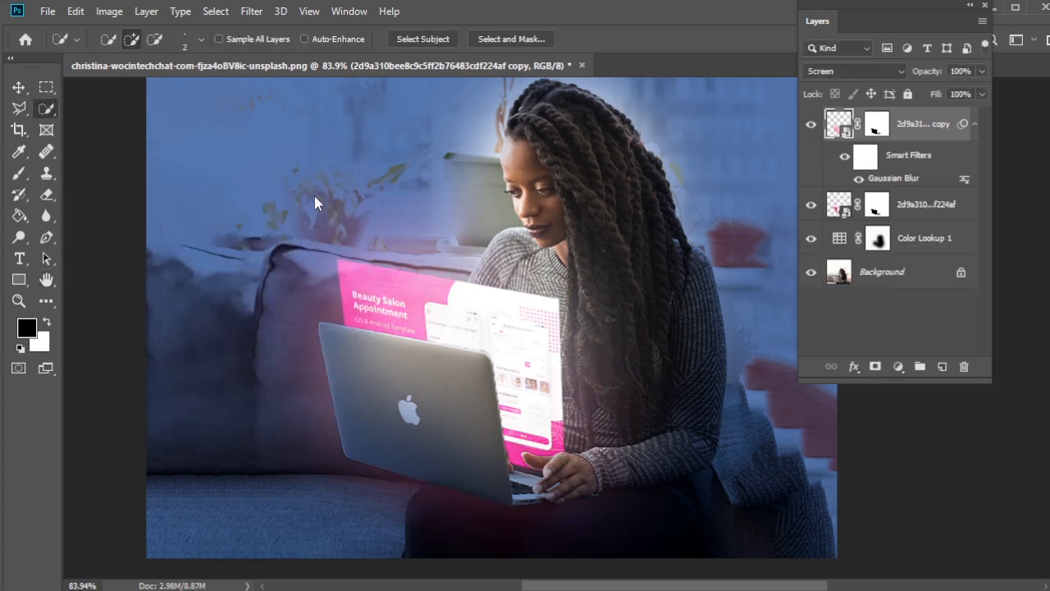
{"action": "left_click", "coordinate": [850, 74]}
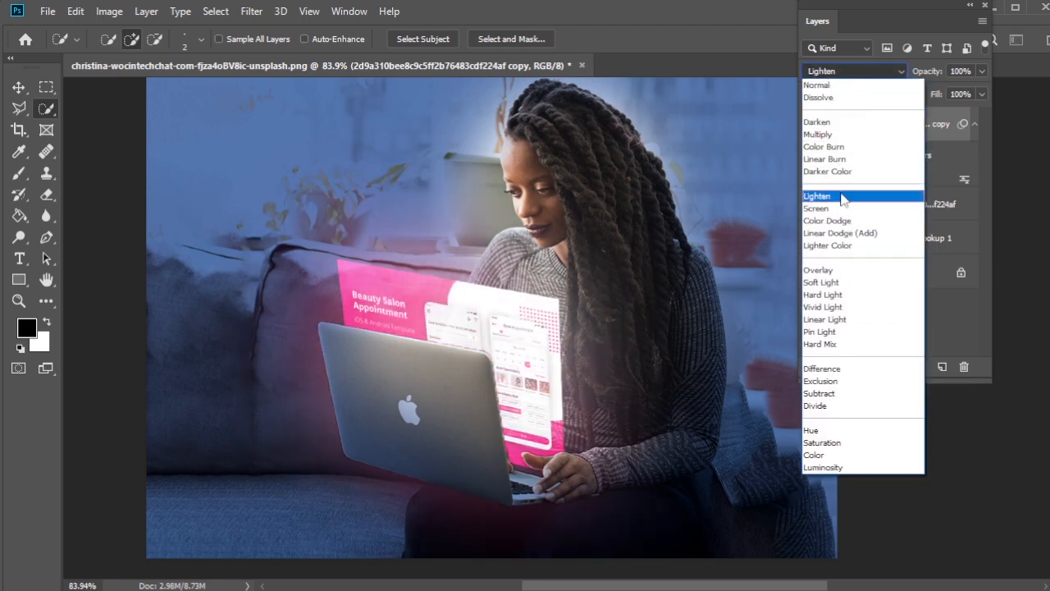
{"action": "left_click", "coordinate": [843, 198]}
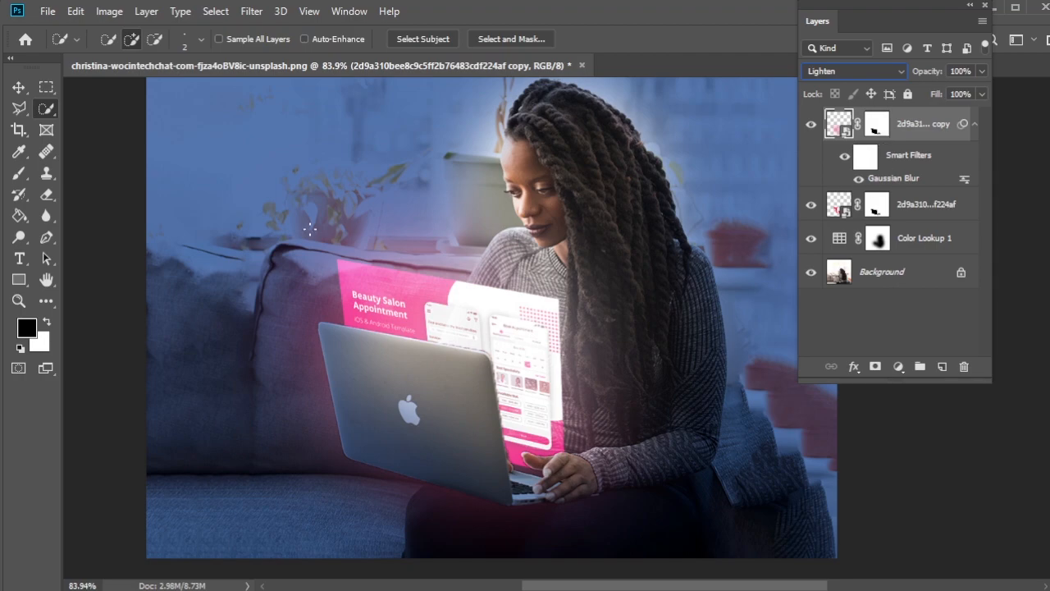
Step: Place favpng_pink-area-purple-text as an embedded image, scaled to about 14% and positioned above the laptop, to the left of the woman's face
{"action": "left_click", "coordinate": [47, 10]}
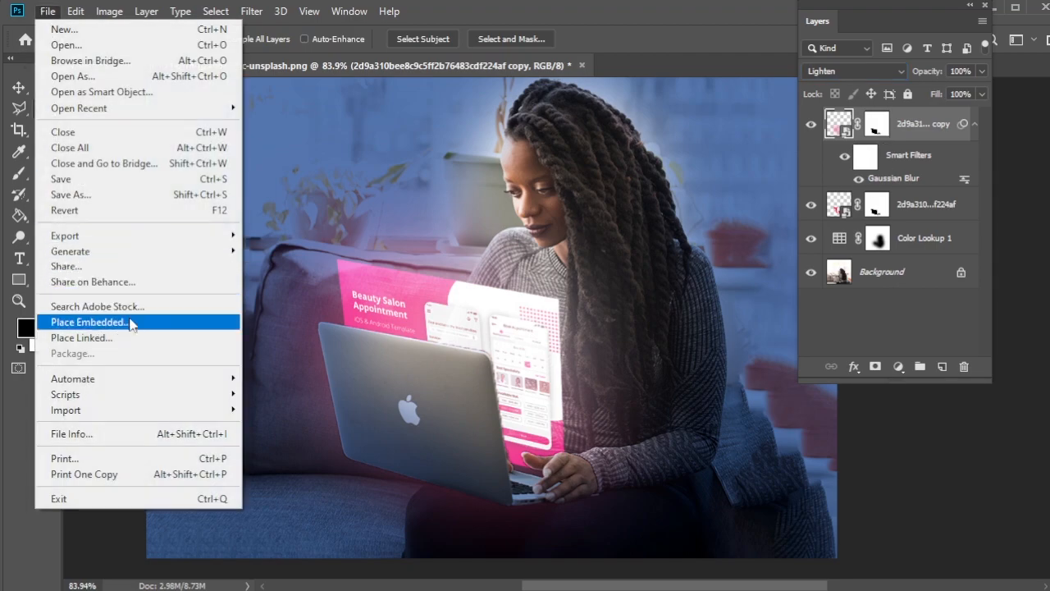
{"action": "left_click", "coordinate": [131, 323]}
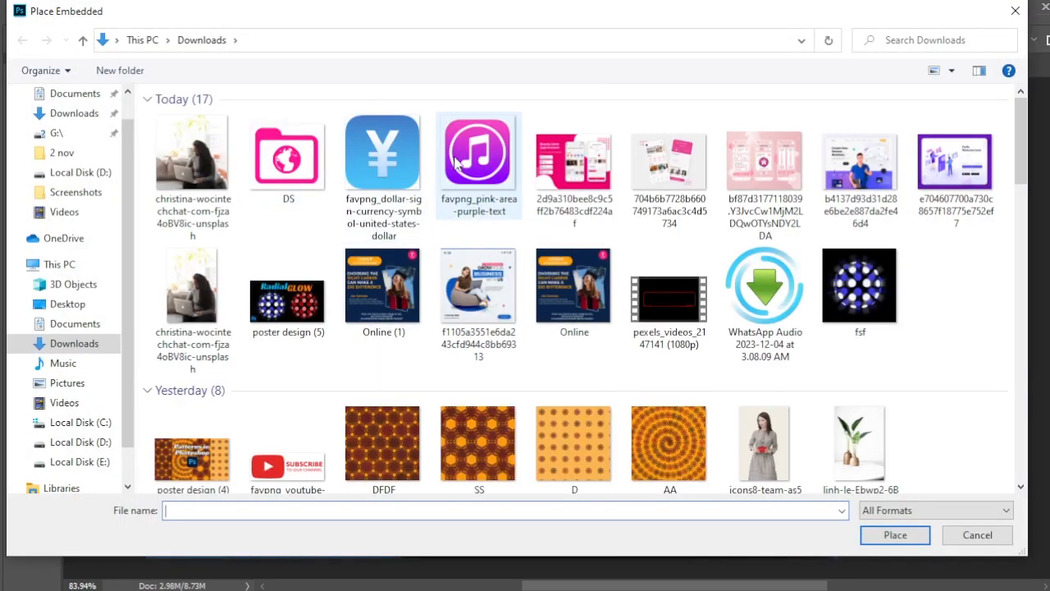
{"action": "left_click", "coordinate": [458, 162]}
{"action": "left_click", "coordinate": [893, 537]}
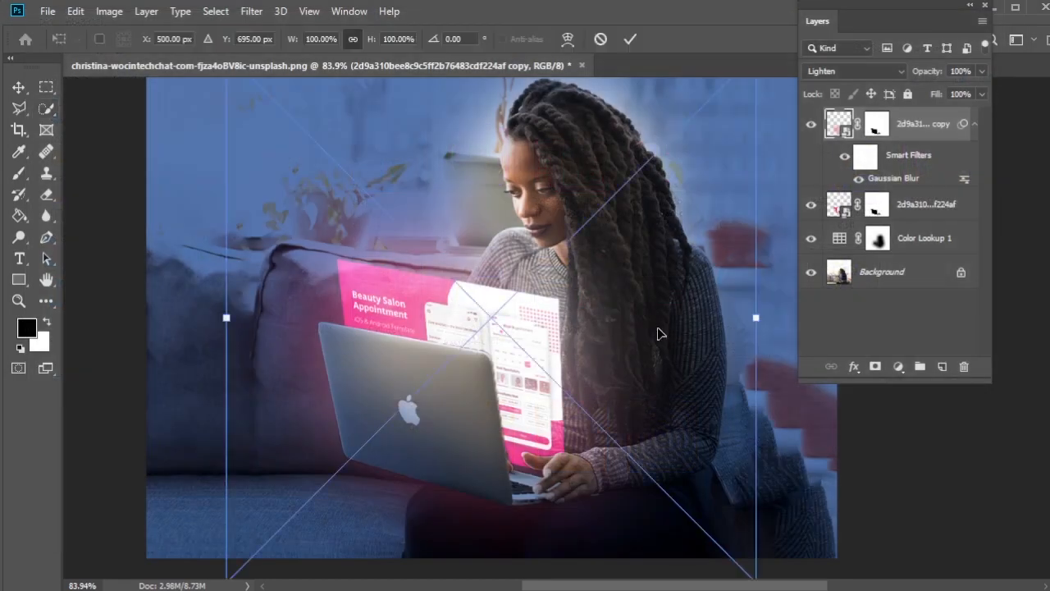
{"action": "left_click_drag", "start_coordinate": [756, 318], "coordinate": [530, 283]}
{"action": "left_click_drag", "start_coordinate": [499, 326], "coordinate": [405, 166]}
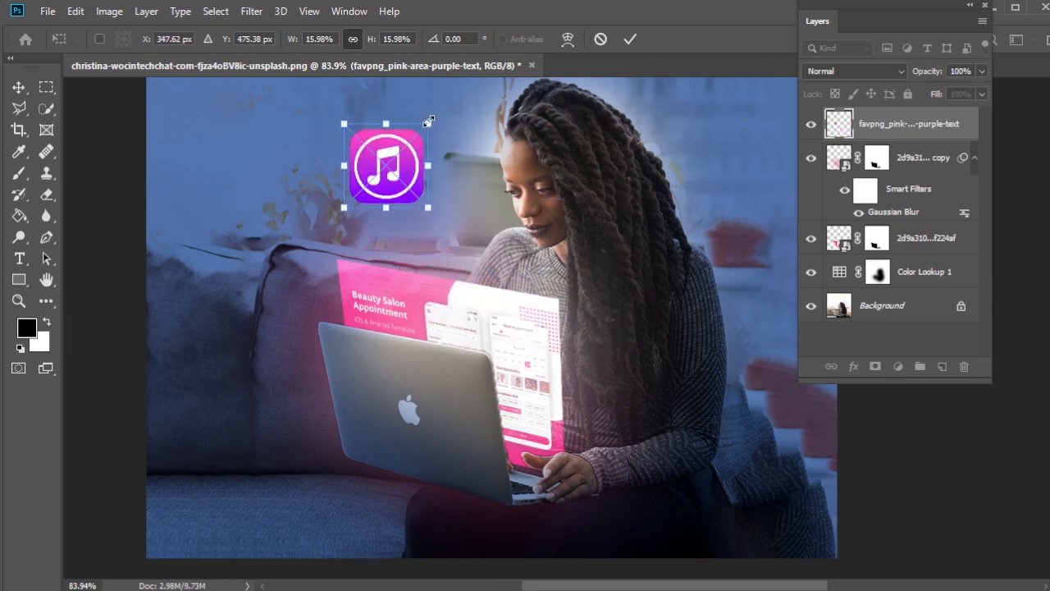
{"action": "left_click_drag", "start_coordinate": [427, 121], "coordinate": [392, 142]}
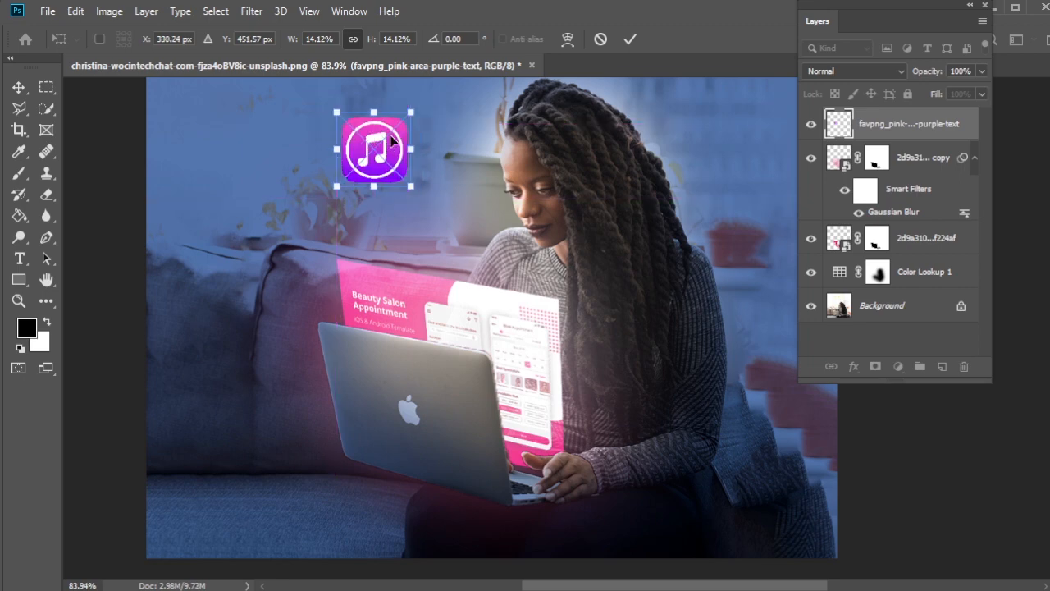
Step: Distort the music icon by pulling its right-hand corners slightly inward to follow the laptop's perspective, and apply the transform
{"action": "right_click", "coordinate": [392, 142]}
{"action": "left_click", "coordinate": [443, 238]}
{"action": "left_click_drag", "start_coordinate": [411, 115], "coordinate": [412, 127]}
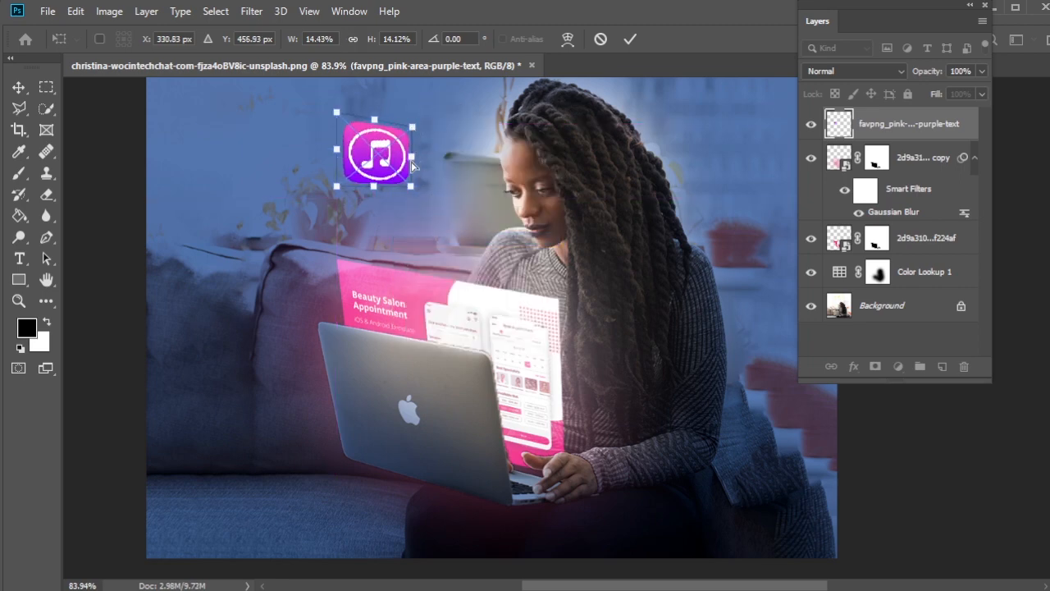
{"action": "left_click_drag", "start_coordinate": [411, 192], "coordinate": [408, 190]}
{"action": "key", "text": "Return"}
{"action": "key", "text": "w"}
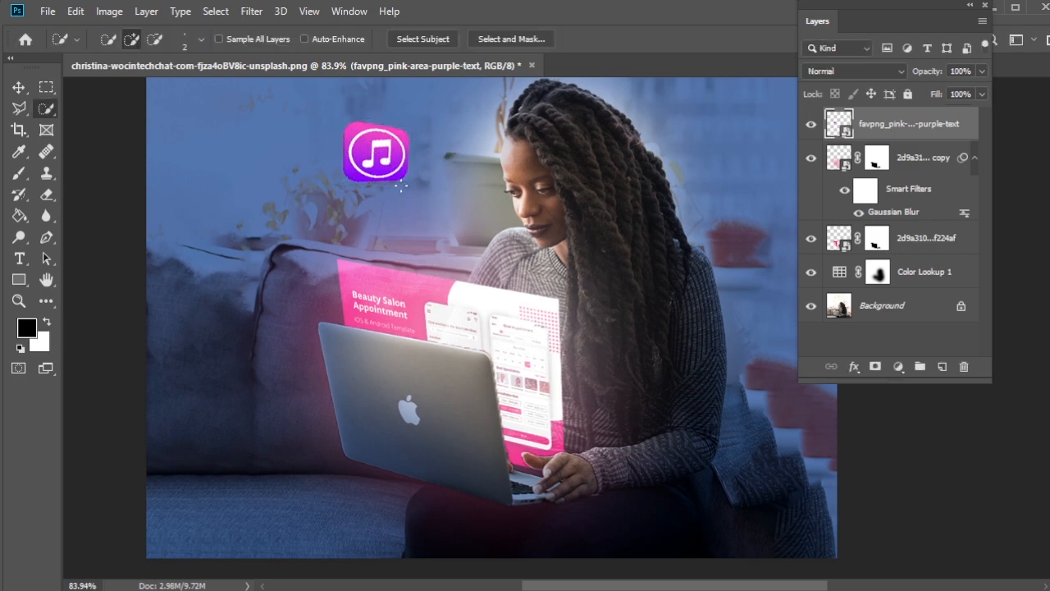
Step: Duplicate the music icon layer within the same document under the suggested copy name
{"action": "right_click", "coordinate": [896, 134]}
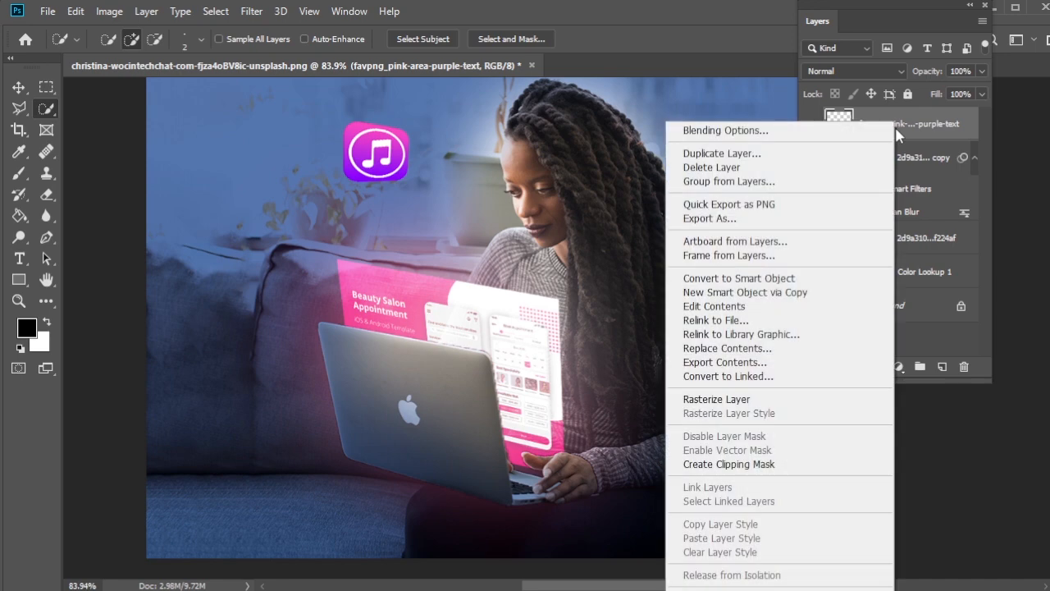
{"action": "left_click", "coordinate": [837, 154]}
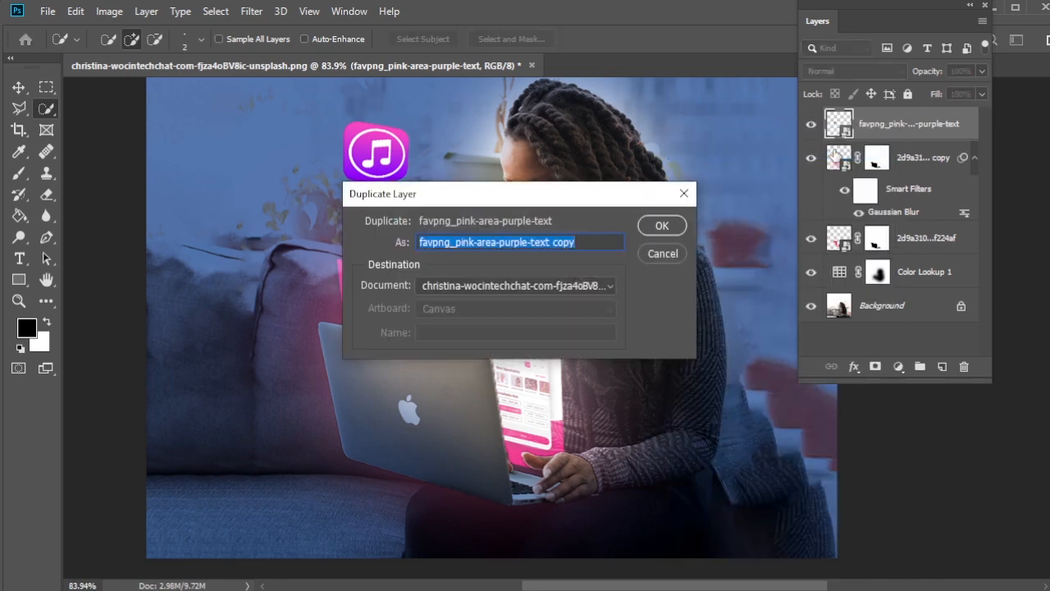
{"action": "key", "text": "Return"}
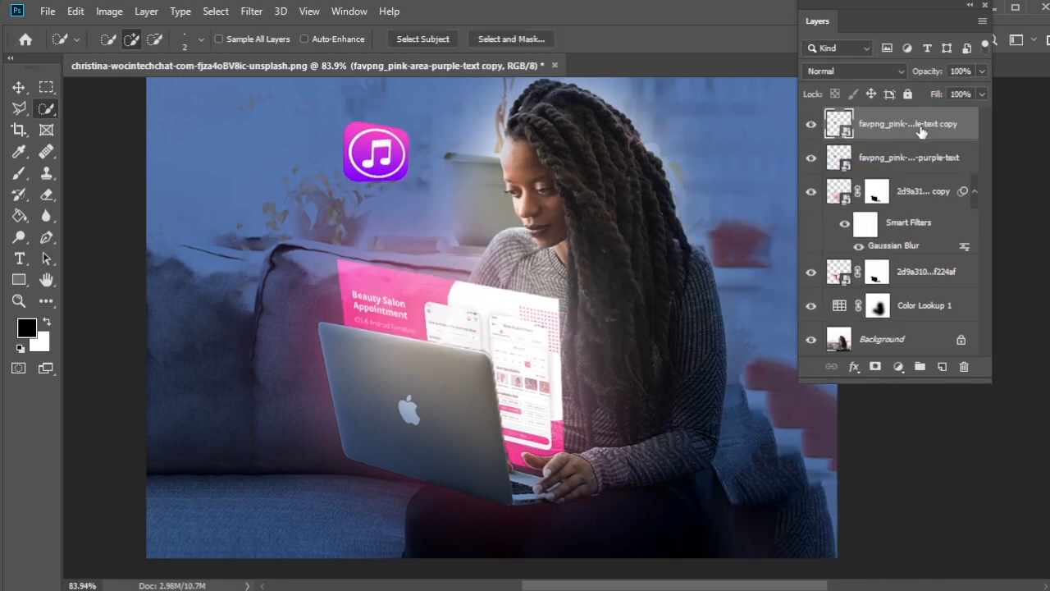
Step: Apply a Gaussian Blur with a 30-pixel radius to the music icon copy and set its blend mode to Lighten
{"action": "left_click", "coordinate": [251, 11]}
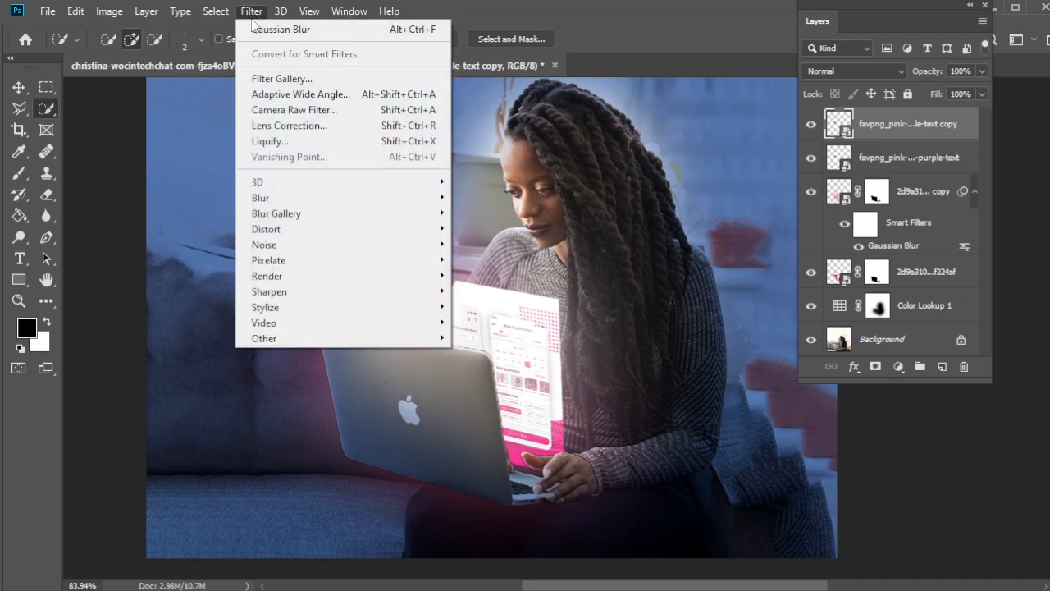
{"action": "mouse_move", "coordinate": [312, 204]}
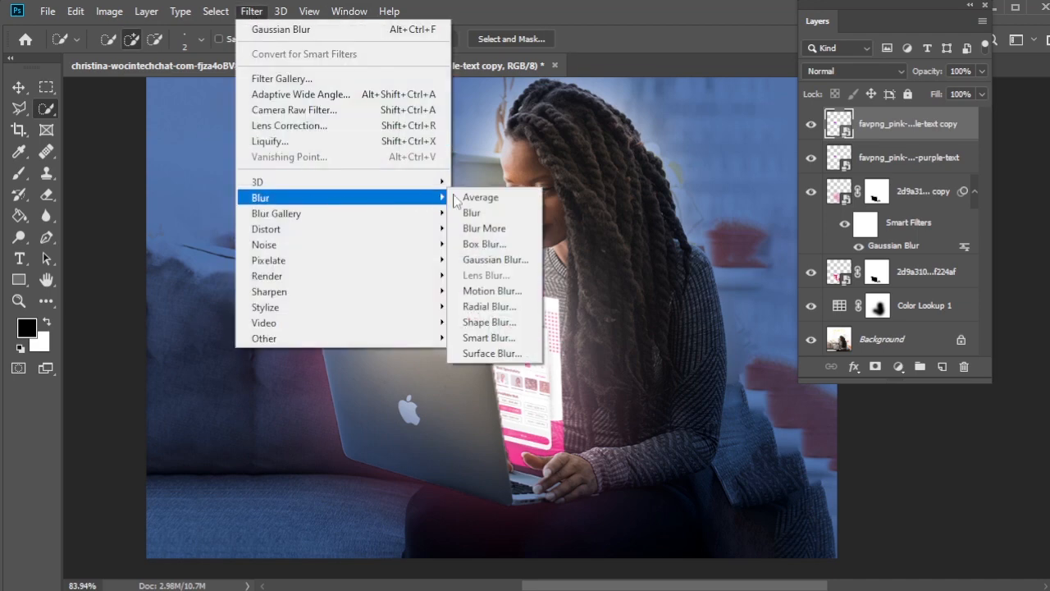
{"action": "left_click", "coordinate": [495, 259]}
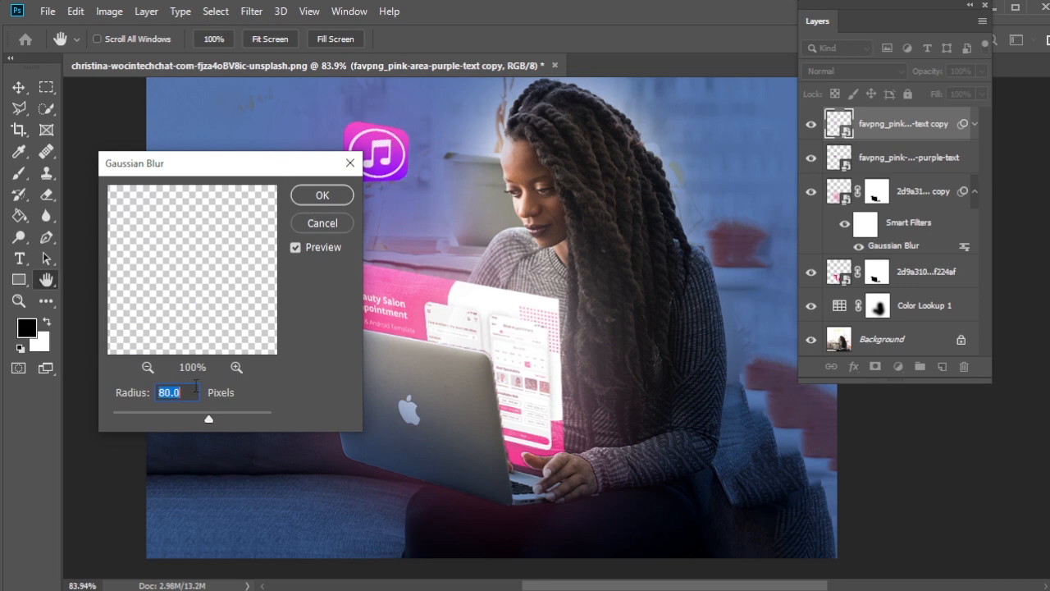
{"action": "type", "text": "30"}
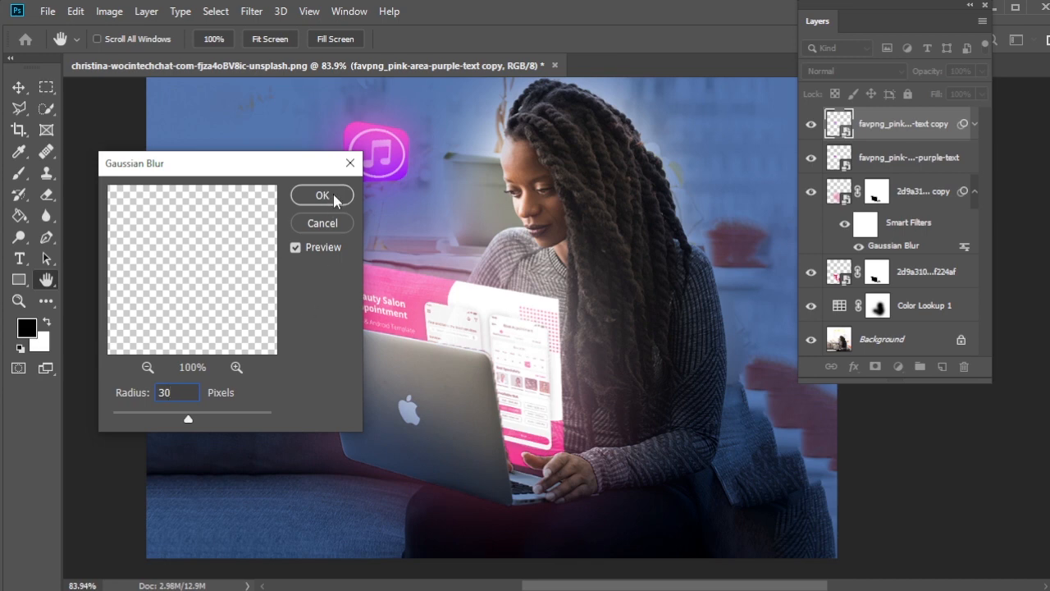
{"action": "left_click", "coordinate": [334, 200]}
{"action": "key", "text": "w"}
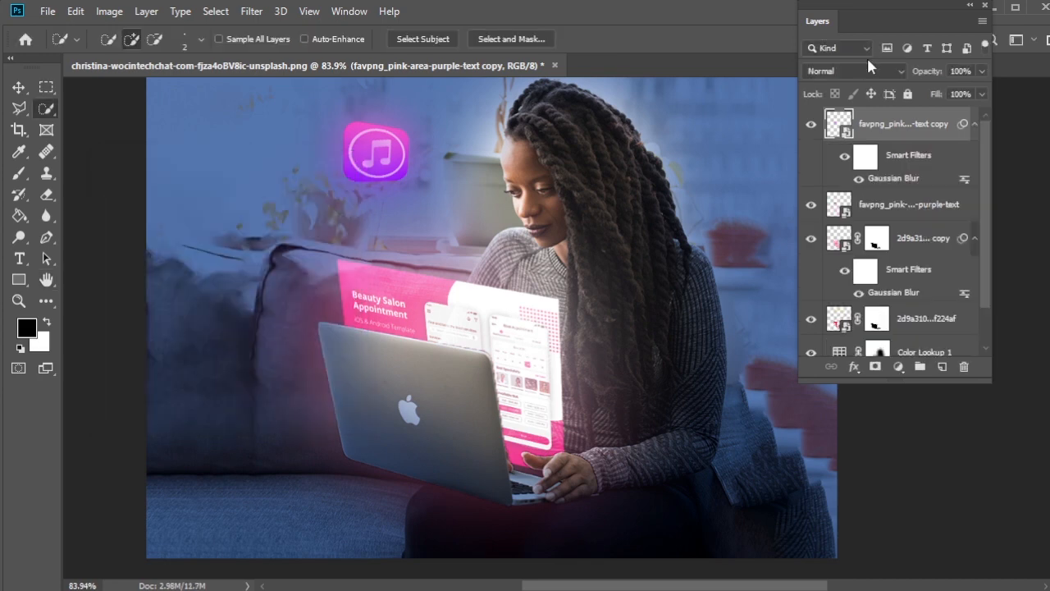
{"action": "left_click", "coordinate": [871, 69]}
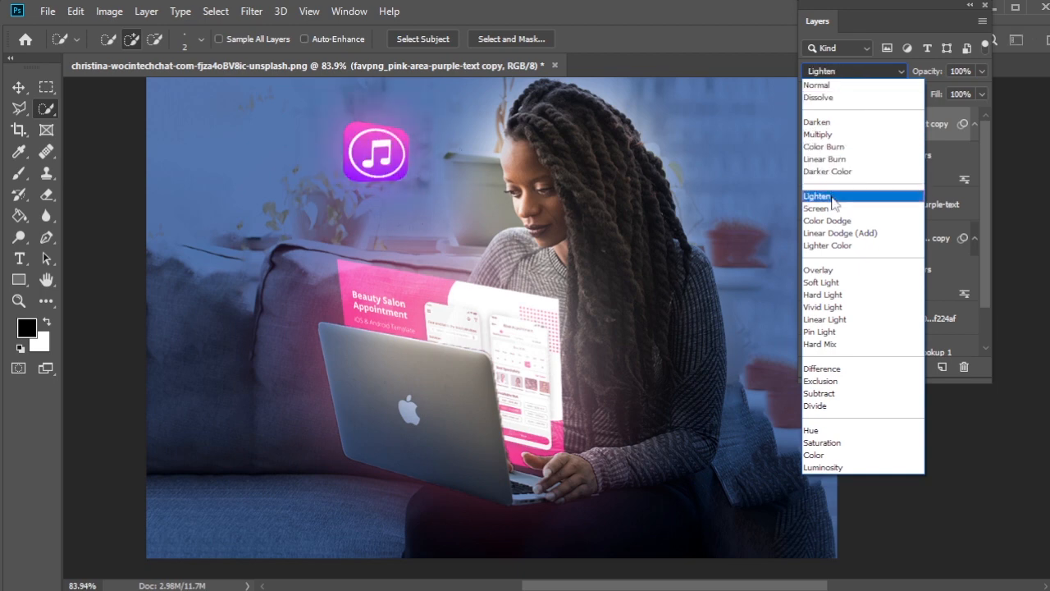
{"action": "left_click", "coordinate": [833, 201]}
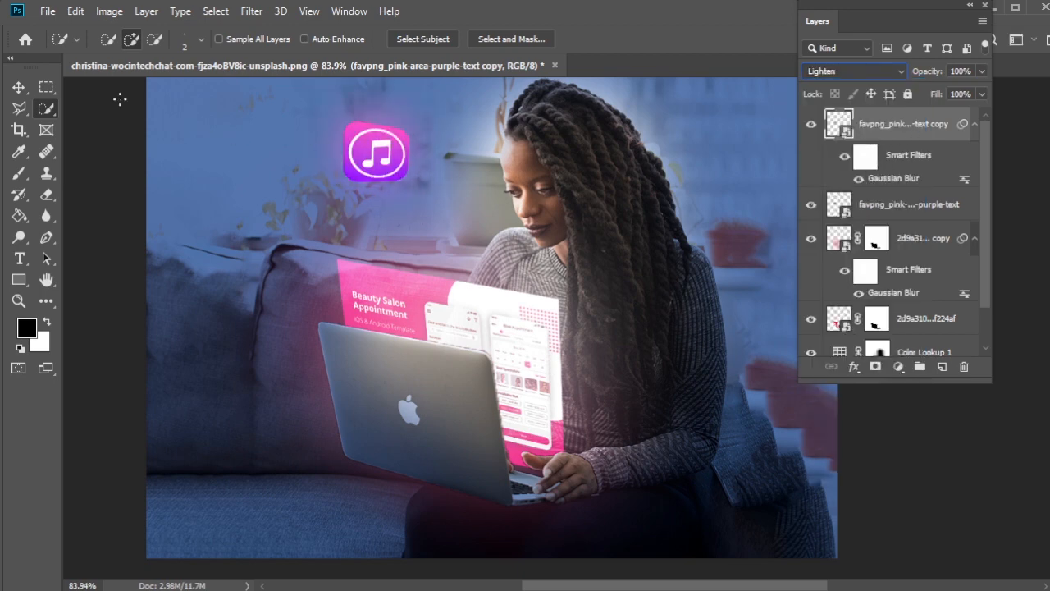
Step: Place favpng_dollar-sign-currency-symbol-united-states-dollar as an embedded image, scaled to about 18%, rotated about -11° and positioned to the right of the woman's head
{"action": "left_click", "coordinate": [46, 12]}
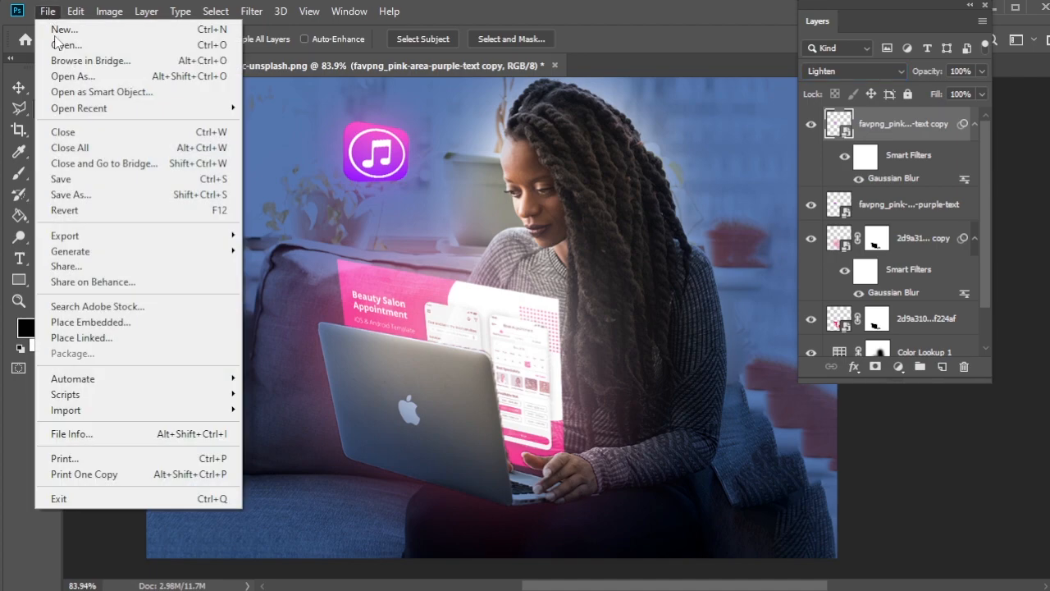
{"action": "left_click", "coordinate": [117, 322]}
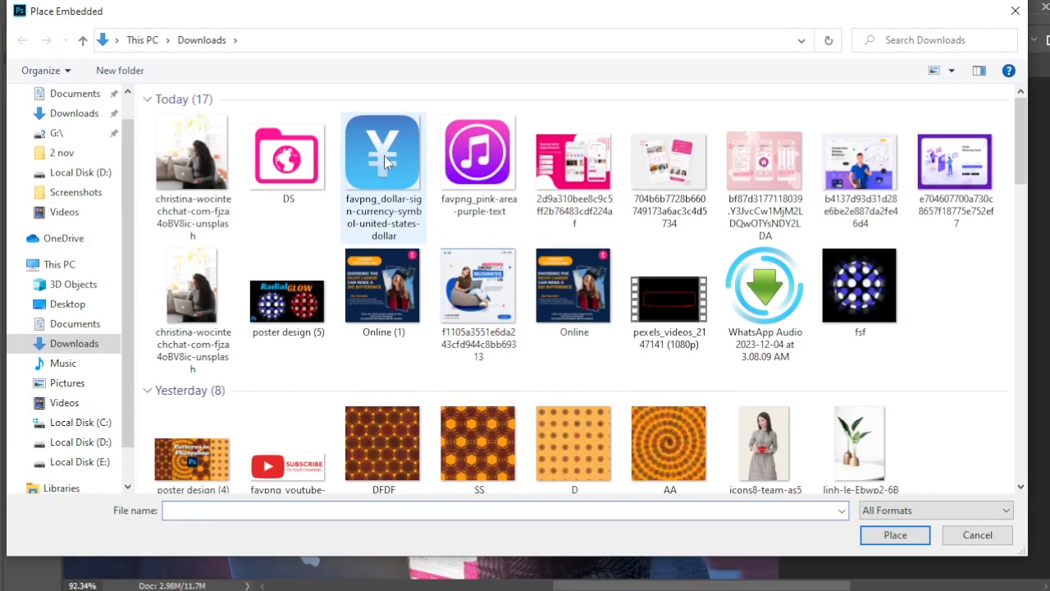
{"action": "left_click", "coordinate": [386, 162]}
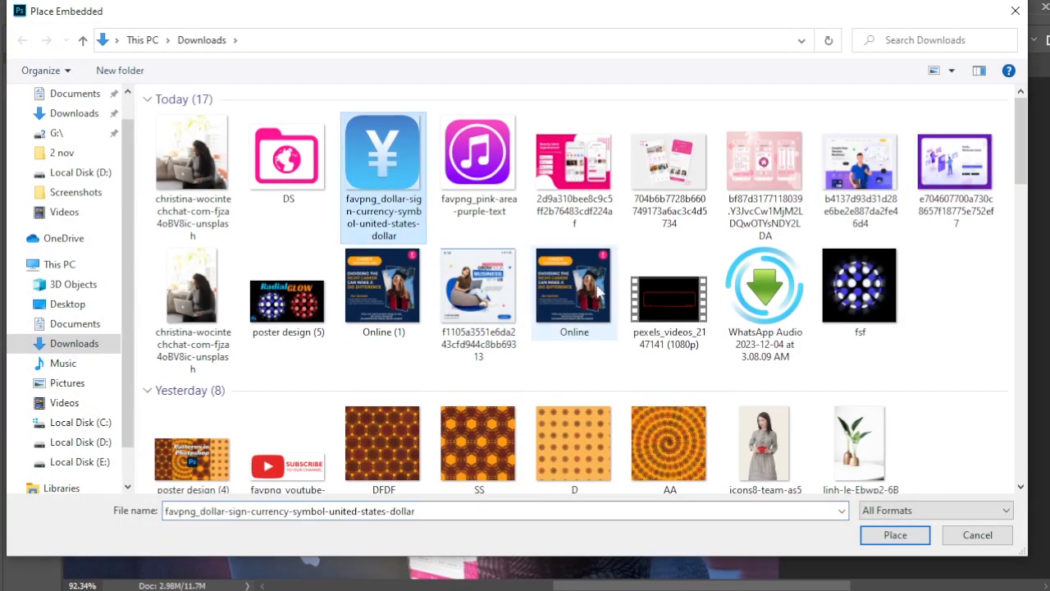
{"action": "left_click", "coordinate": [894, 535]}
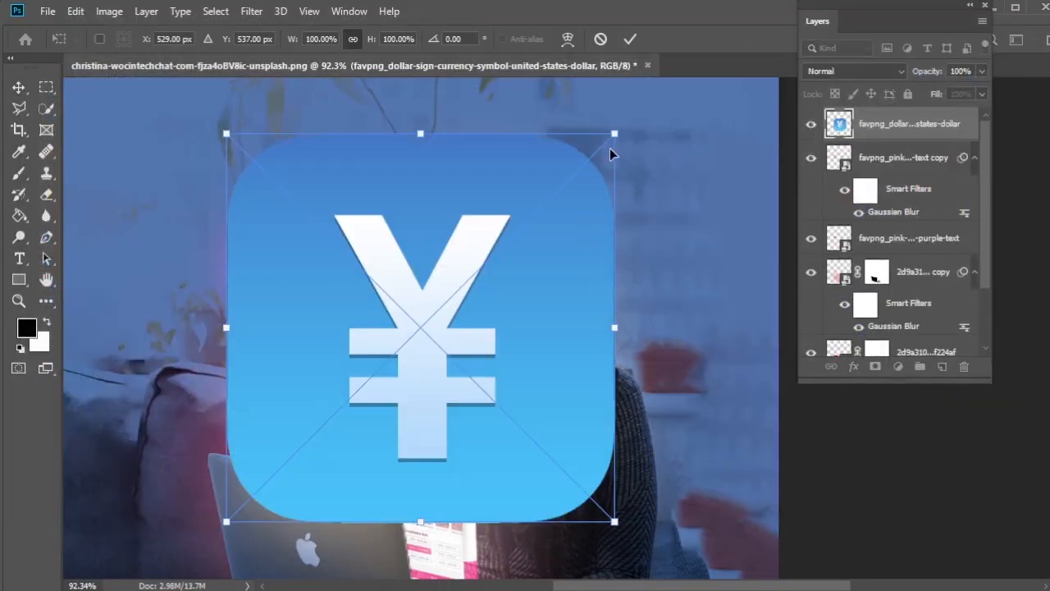
{"action": "left_click_drag", "start_coordinate": [615, 133], "coordinate": [292, 472]}
{"action": "left_click_drag", "start_coordinate": [285, 516], "coordinate": [692, 261]}
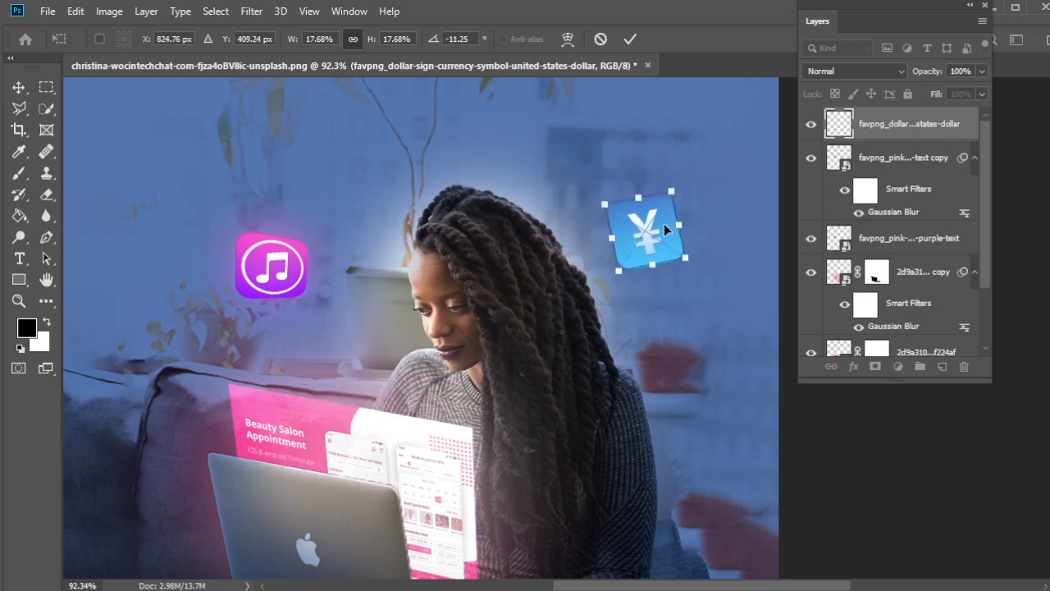
Step: Distort the yen icon by pulling its left-hand corners slightly inward to give it perspective, and apply the transform
{"action": "right_click", "coordinate": [652, 223]}
{"action": "left_click", "coordinate": [637, 312]}
{"action": "left_click_drag", "start_coordinate": [607, 206], "coordinate": [614, 215]}
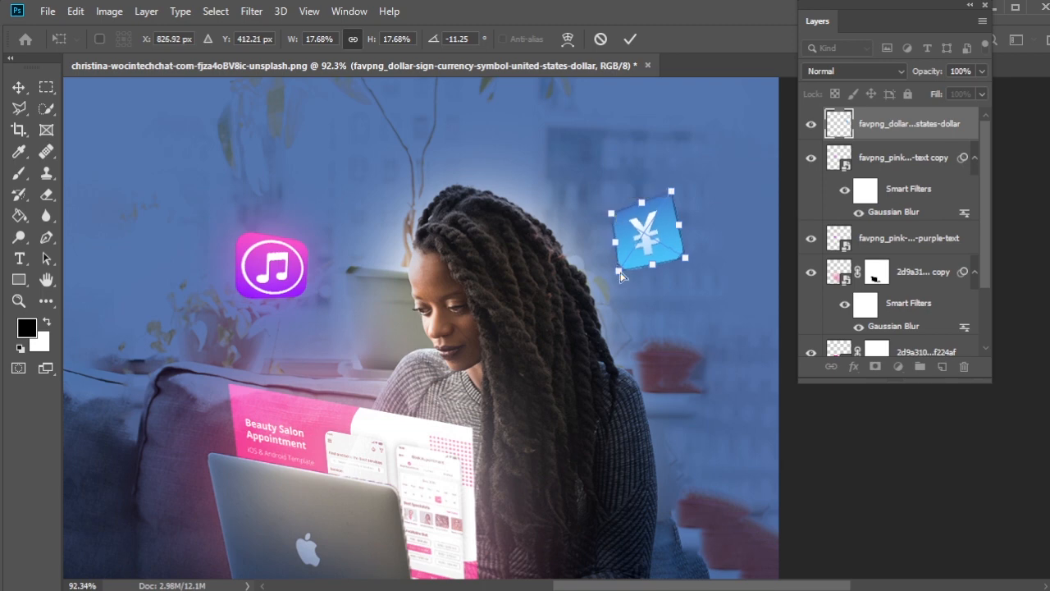
{"action": "left_click_drag", "start_coordinate": [621, 271], "coordinate": [654, 238]}
{"action": "key", "text": "Return"}
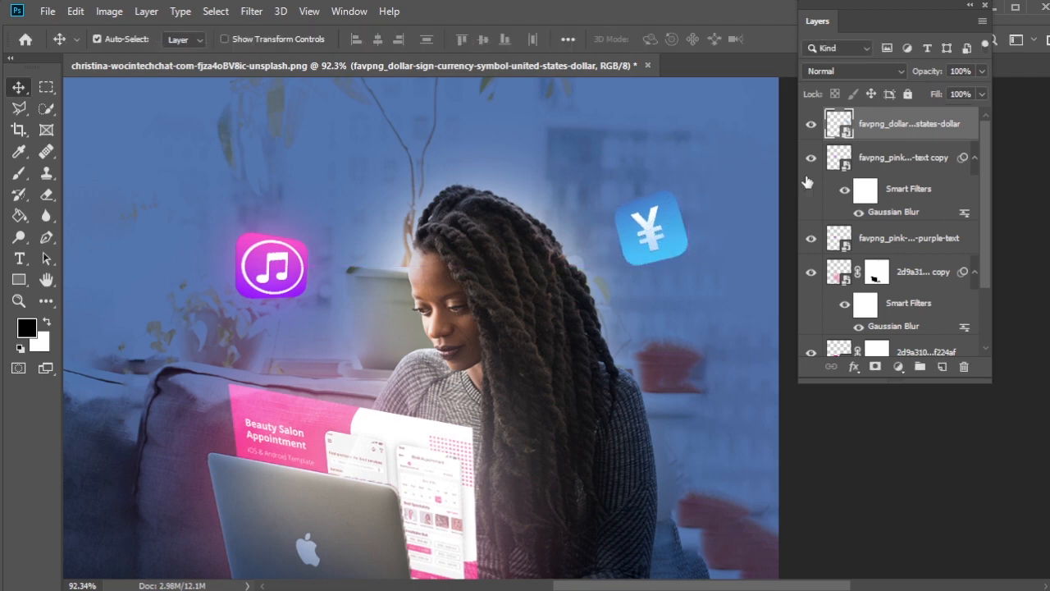
Step: Duplicate the yen icon layer within the same document under the suggested copy name
{"action": "right_click", "coordinate": [886, 127]}
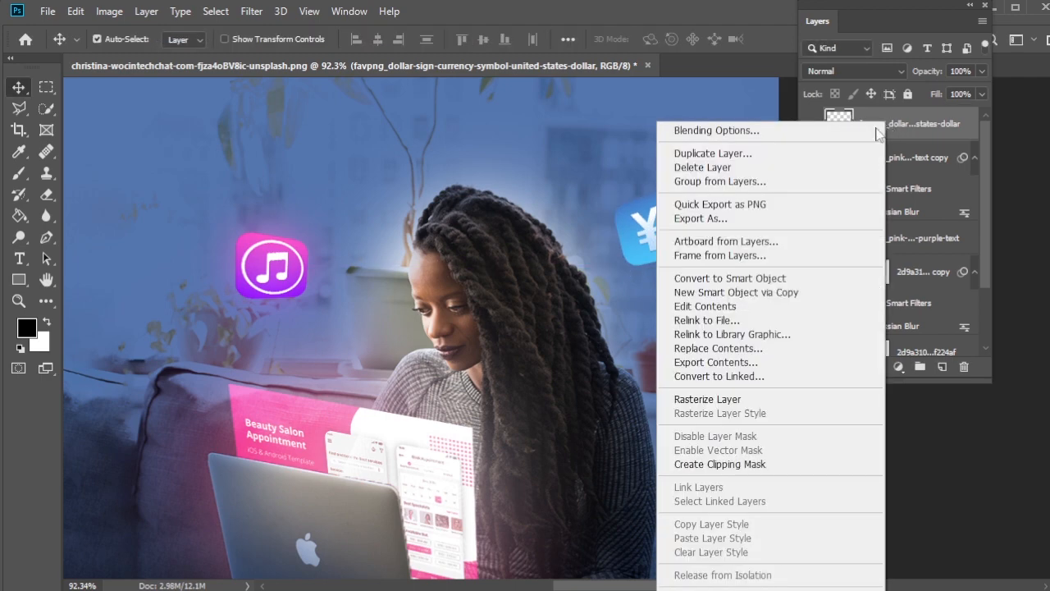
{"action": "left_click", "coordinate": [817, 160]}
{"action": "key", "text": "Return"}
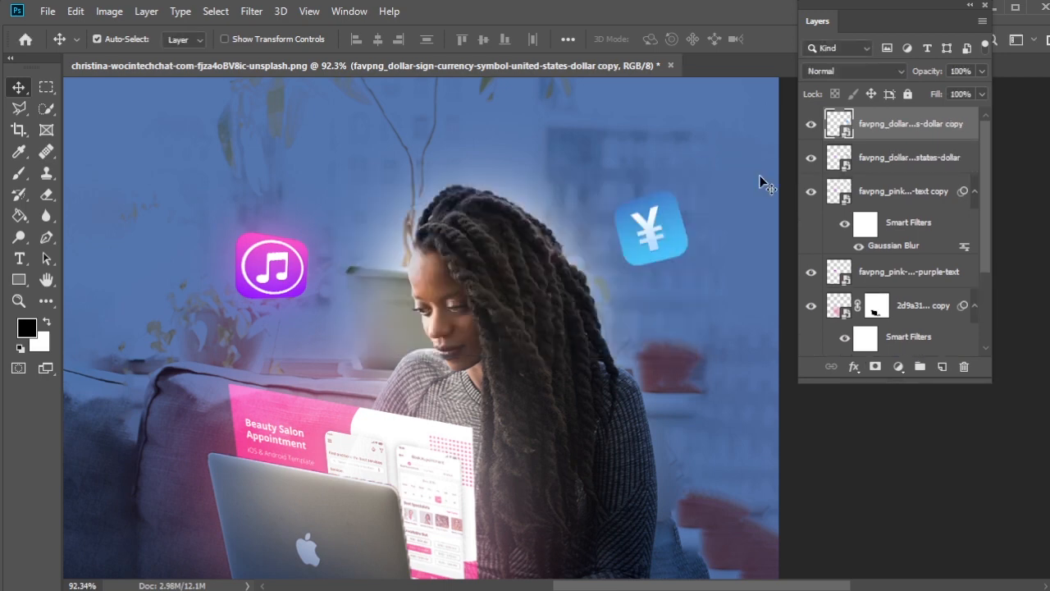
Step: Apply a Gaussian Blur with a 30-pixel radius to the yen icon copy and set its blend mode to Screen
{"action": "left_click", "coordinate": [249, 12]}
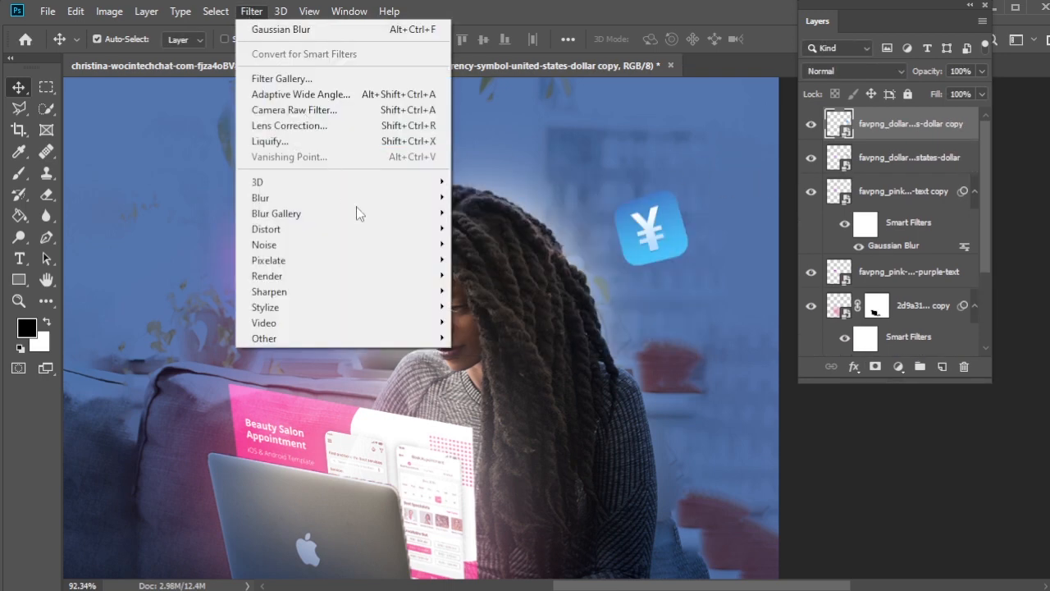
{"action": "mouse_move", "coordinate": [426, 200]}
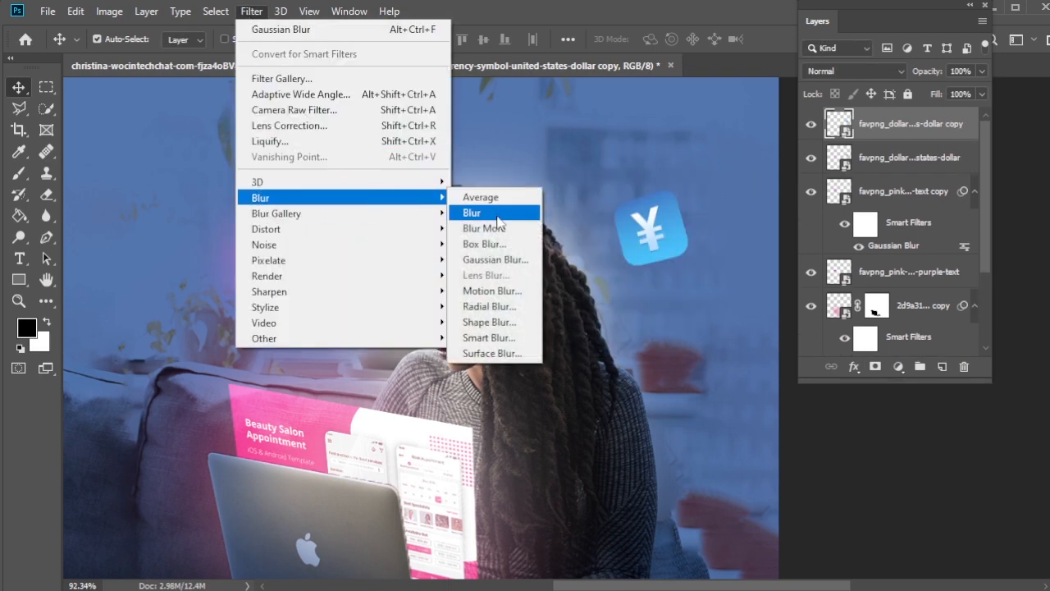
{"action": "left_click", "coordinate": [502, 261]}
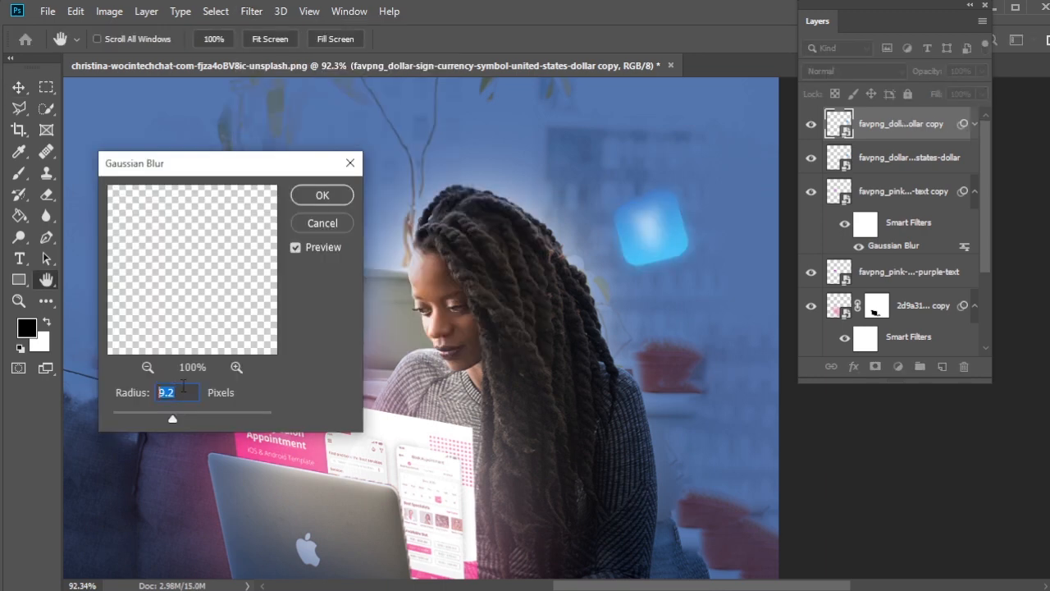
{"action": "type", "text": "30"}
{"action": "key", "text": "Tab"}
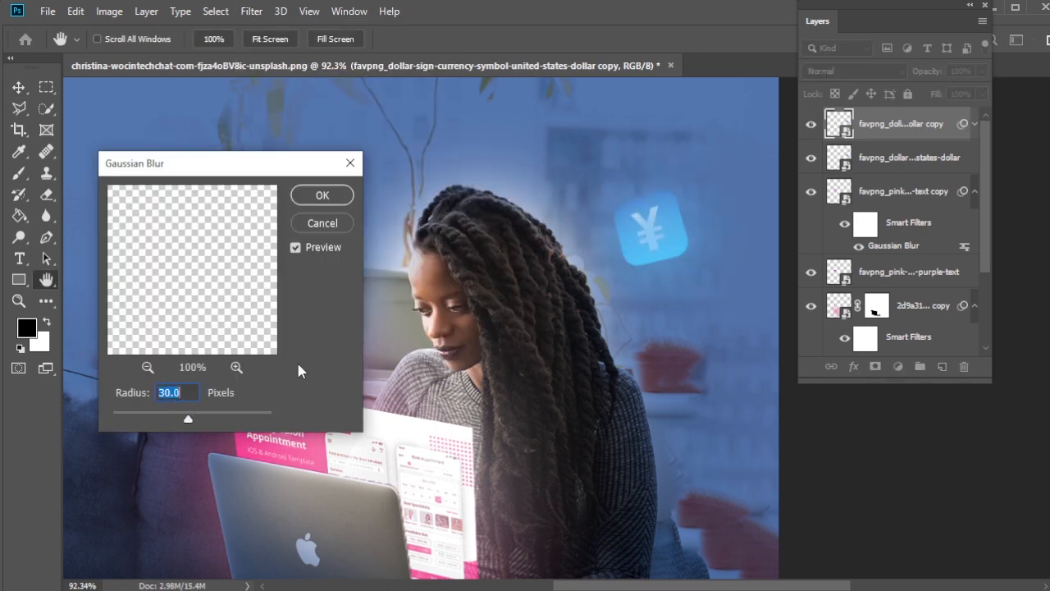
{"action": "left_click", "coordinate": [320, 195]}
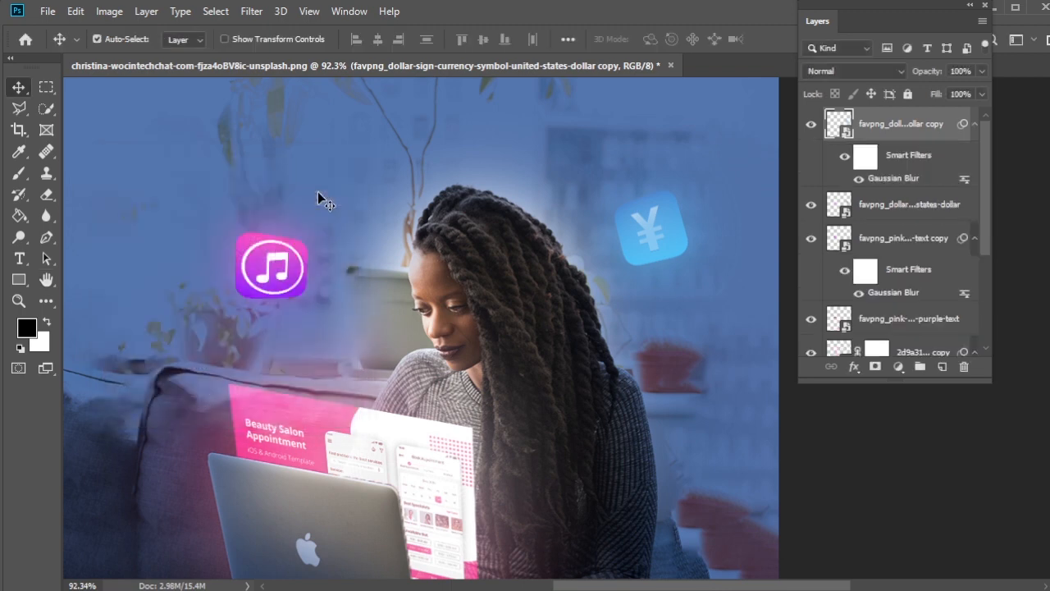
{"action": "left_click", "coordinate": [894, 72]}
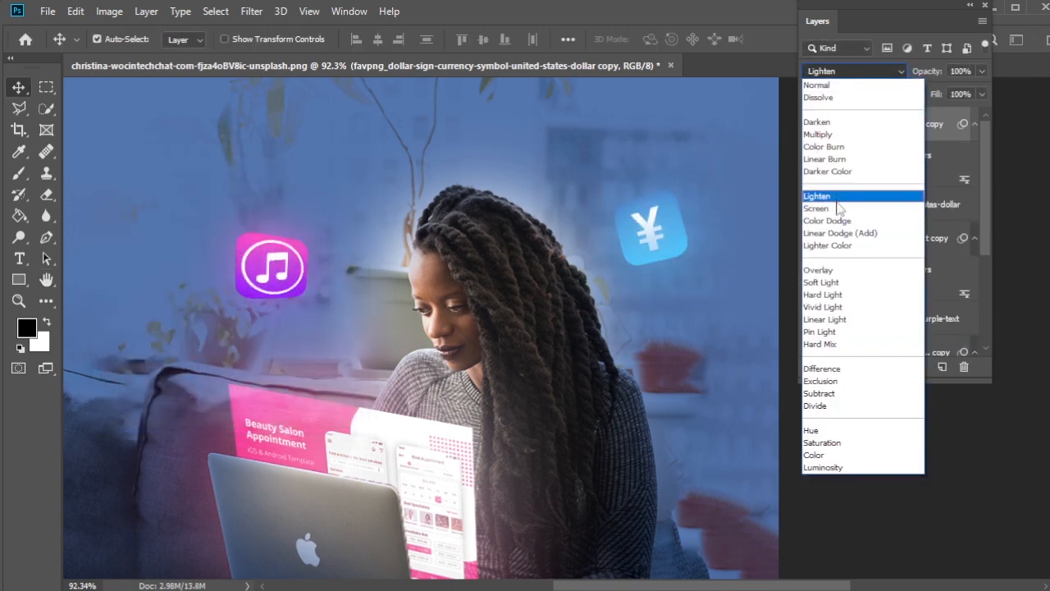
{"action": "left_click", "coordinate": [839, 210]}
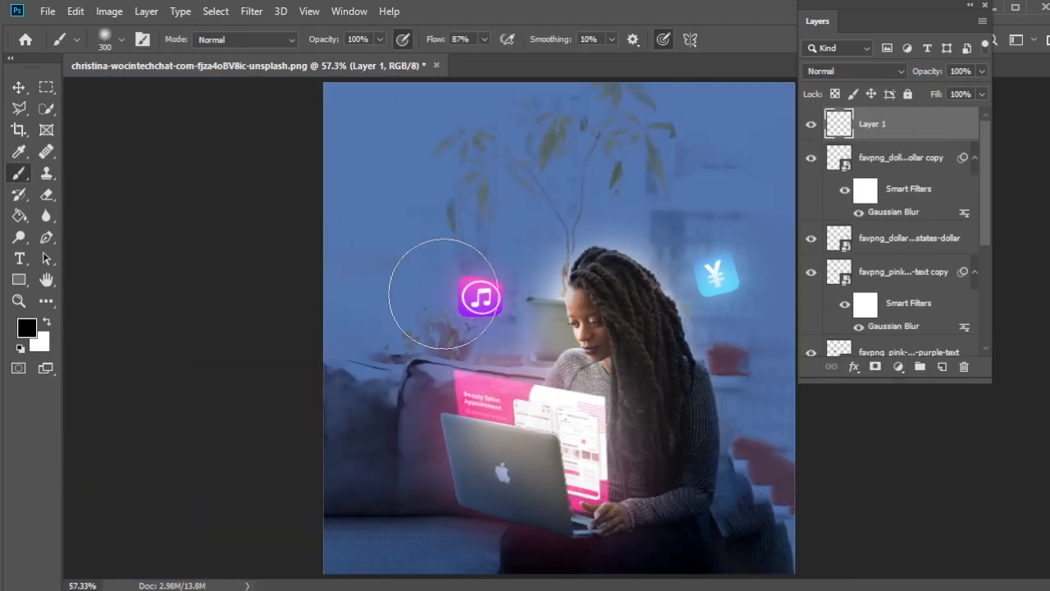
Step: Sample pink from the projected app design and paint a soft glow over the yen icon on Layer 1 with a 300 px Soft Round brush
{"action": "left_click", "coordinate": [19, 151]}
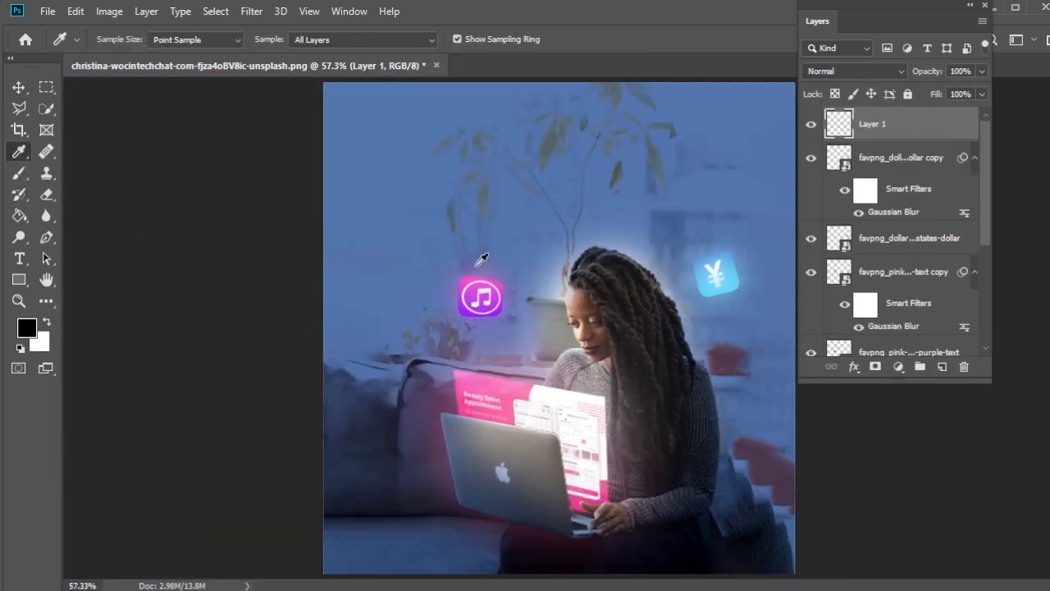
{"action": "left_click", "coordinate": [509, 374]}
{"action": "left_click", "coordinate": [20, 174]}
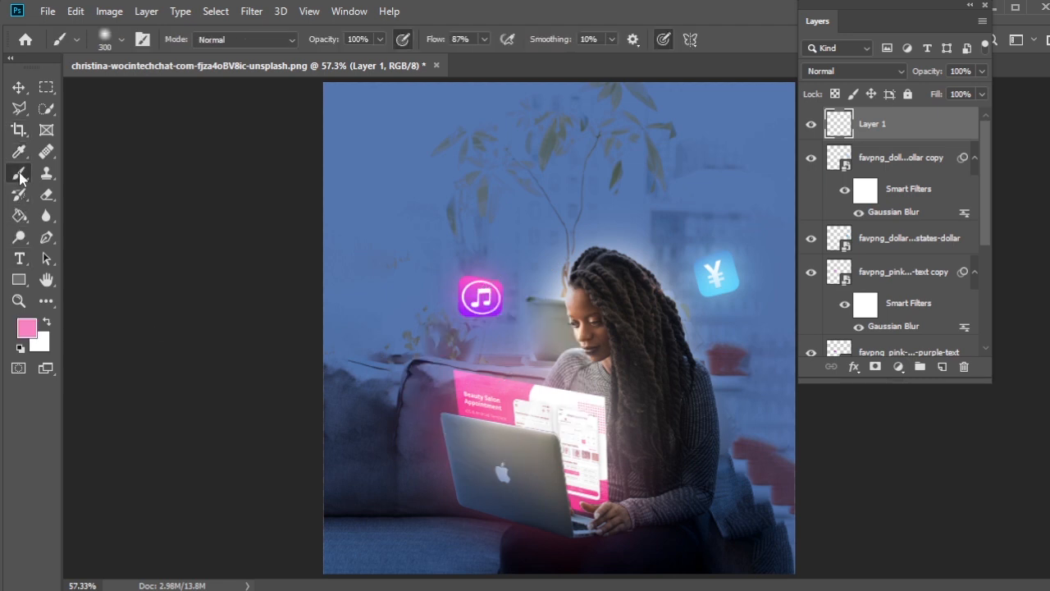
{"action": "left_click", "coordinate": [121, 40]}
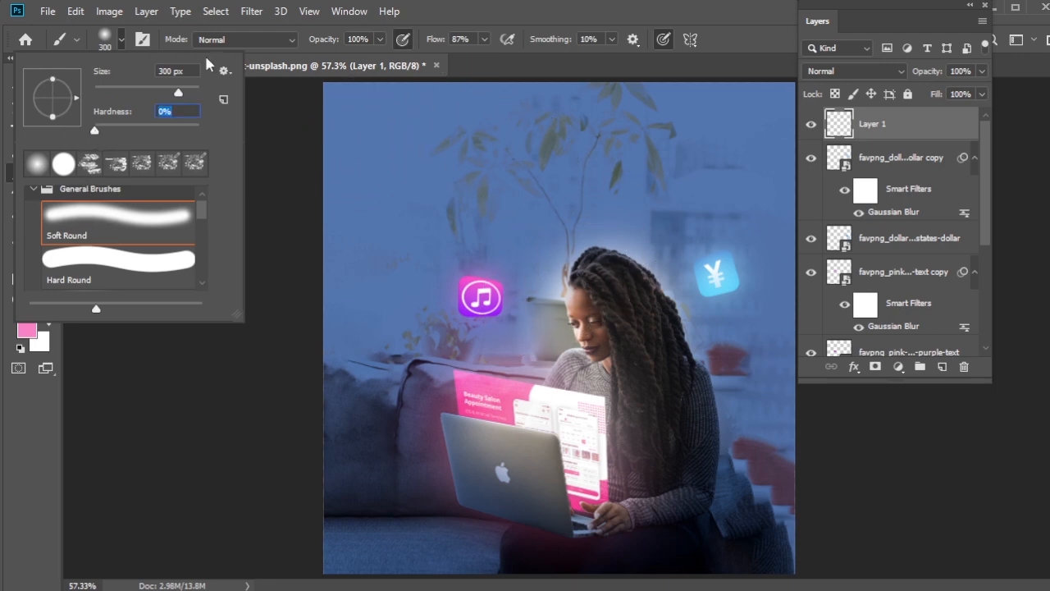
{"action": "left_click", "coordinate": [121, 40]}
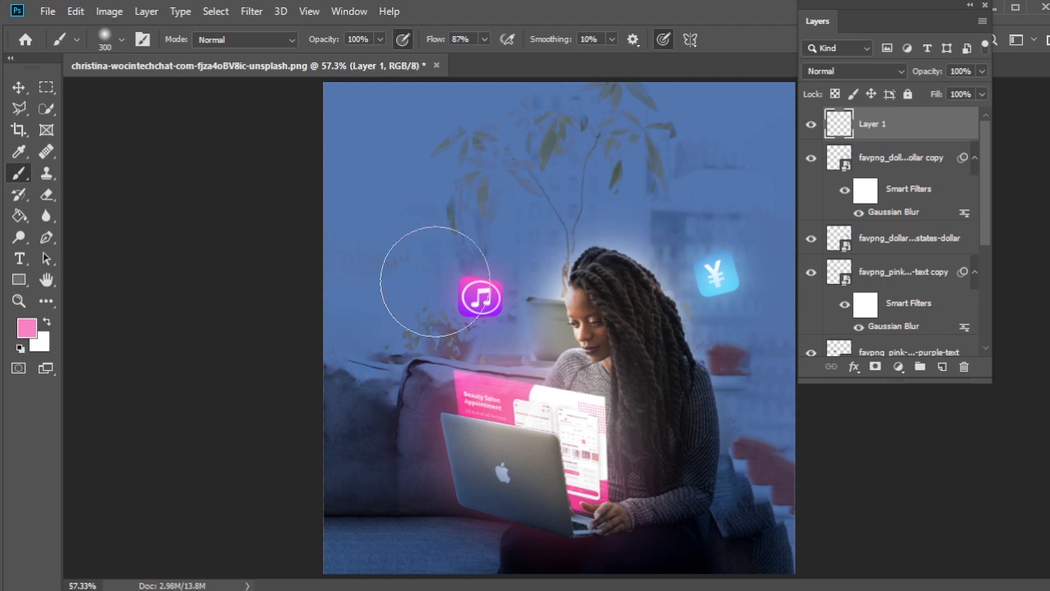
{"action": "left_click", "coordinate": [708, 261]}
{"action": "left_click", "coordinate": [728, 323]}
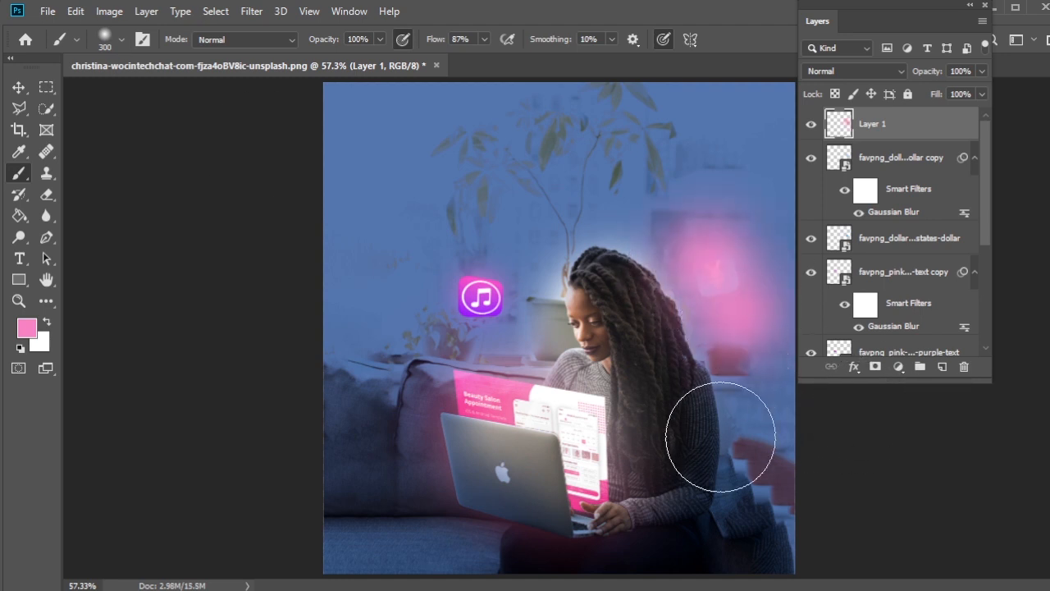
{"action": "left_click", "coordinate": [696, 279]}
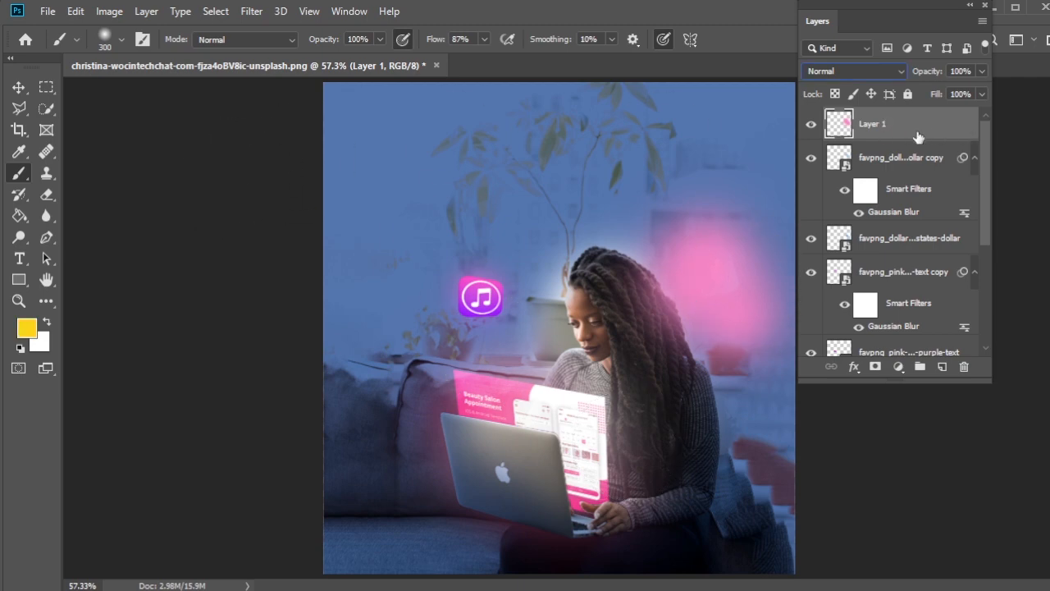
Step: Set the foreground colour to light blue #96ccfb
{"action": "left_click", "coordinate": [20, 348]}
{"action": "left_click", "coordinate": [26, 328]}
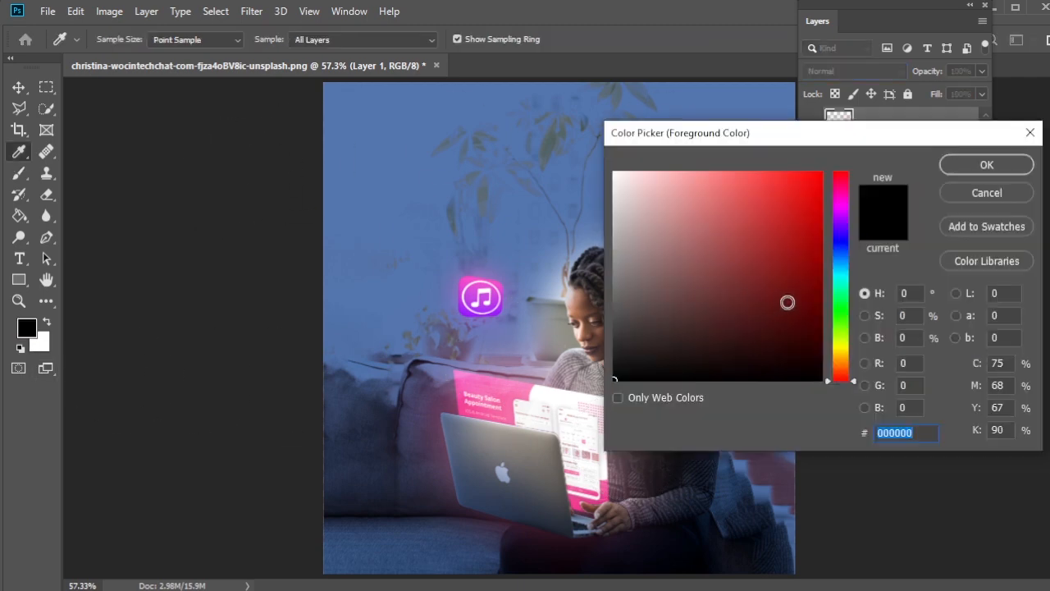
{"action": "left_click", "coordinate": [849, 265]}
{"action": "mouse_move", "coordinate": [849, 265]}
{"action": "left_mouse_down"}
{"action": "mouse_move", "coordinate": [849, 249]}
{"action": "mouse_move", "coordinate": [849, 274]}
{"action": "mouse_move", "coordinate": [849, 260]}
{"action": "left_mouse_up"}
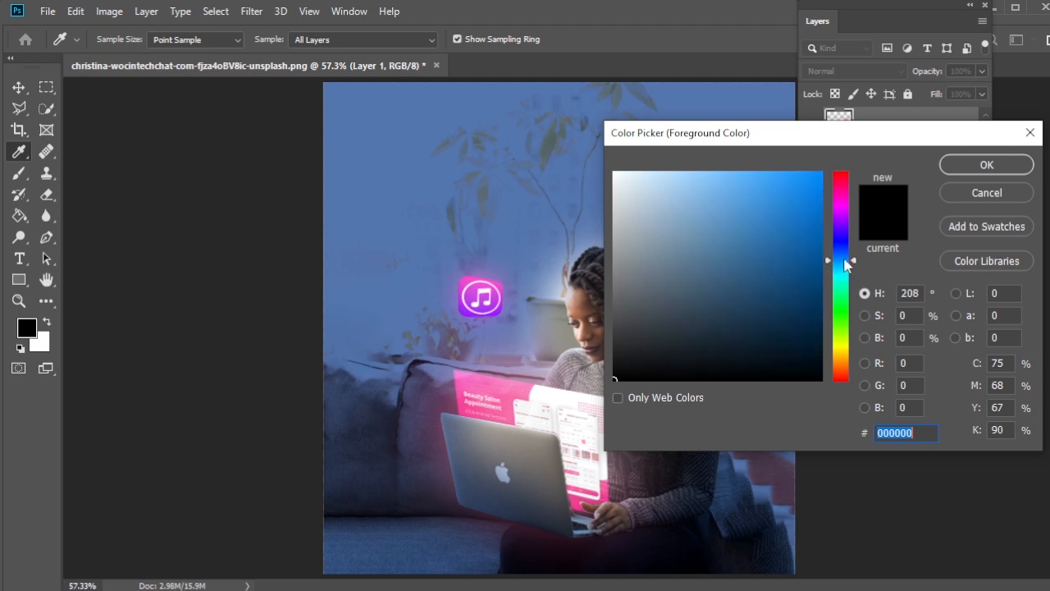
{"action": "mouse_move", "coordinate": [764, 203]}
{"action": "left_mouse_down"}
{"action": "mouse_move", "coordinate": [731, 178]}
{"action": "mouse_move", "coordinate": [697, 175]}
{"action": "left_mouse_up"}
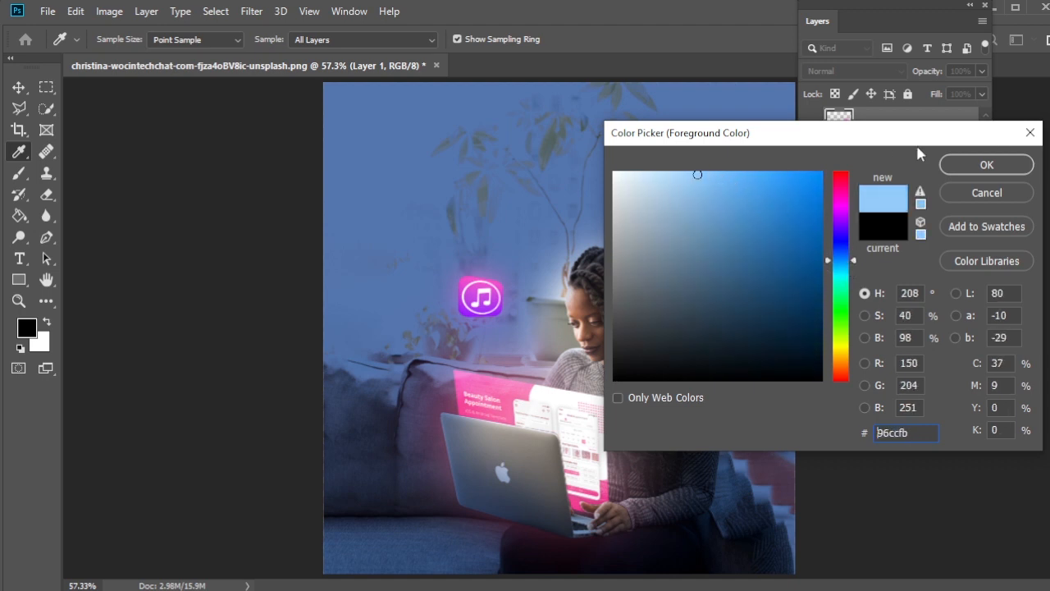
{"action": "left_click", "coordinate": [986, 166]}
Step: Add a new layer and paint a light blue glow between the music icon and the woman's face with a 500 px soft brush
{"action": "key", "text": "b"}
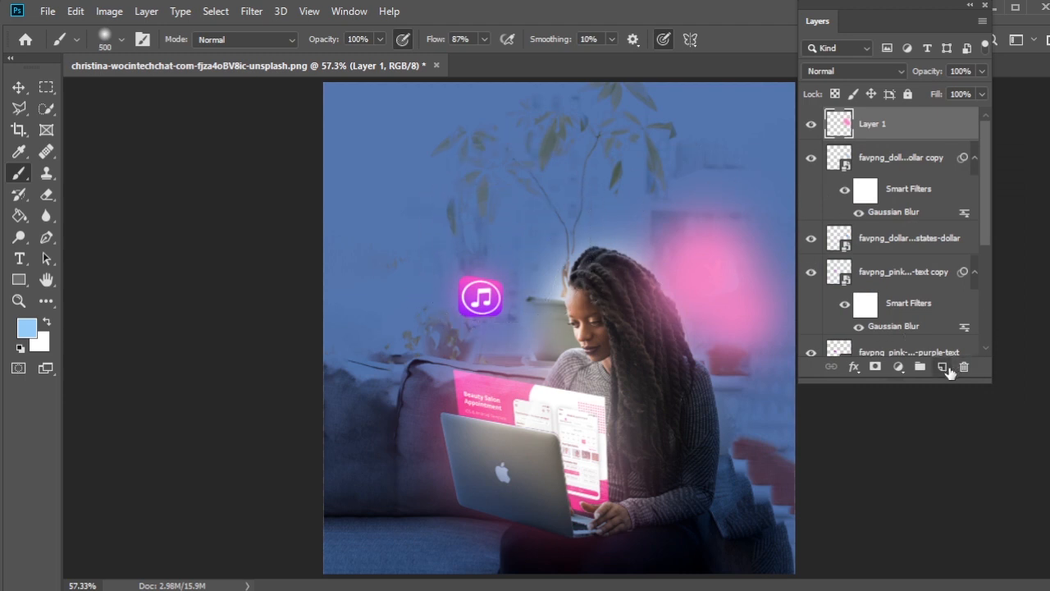
{"action": "left_click", "coordinate": [943, 367]}
{"action": "mouse_move", "coordinate": [525, 272]}
{"action": "left_mouse_down"}
{"action": "mouse_move", "coordinate": [485, 303]}
{"action": "mouse_move", "coordinate": [497, 330]}
{"action": "left_mouse_up"}
{"action": "key", "text": "ctrl+z"}
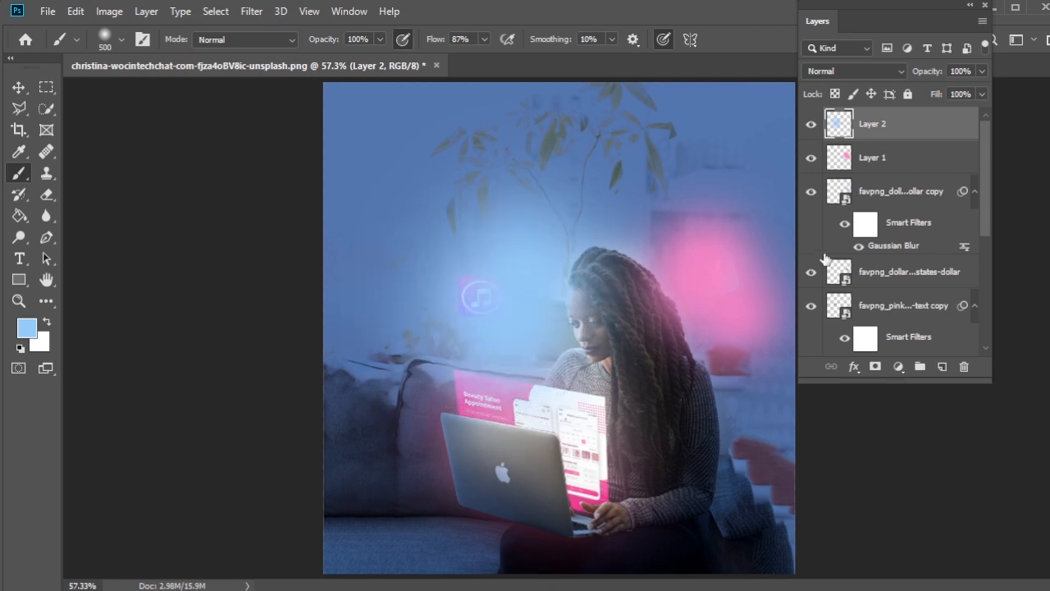
Step: Set both painted glow layers, Layer 1 and Layer 2, to the Screen blend mode at 20% opacity
{"action": "left_click", "coordinate": [894, 167], "text": "shift"}
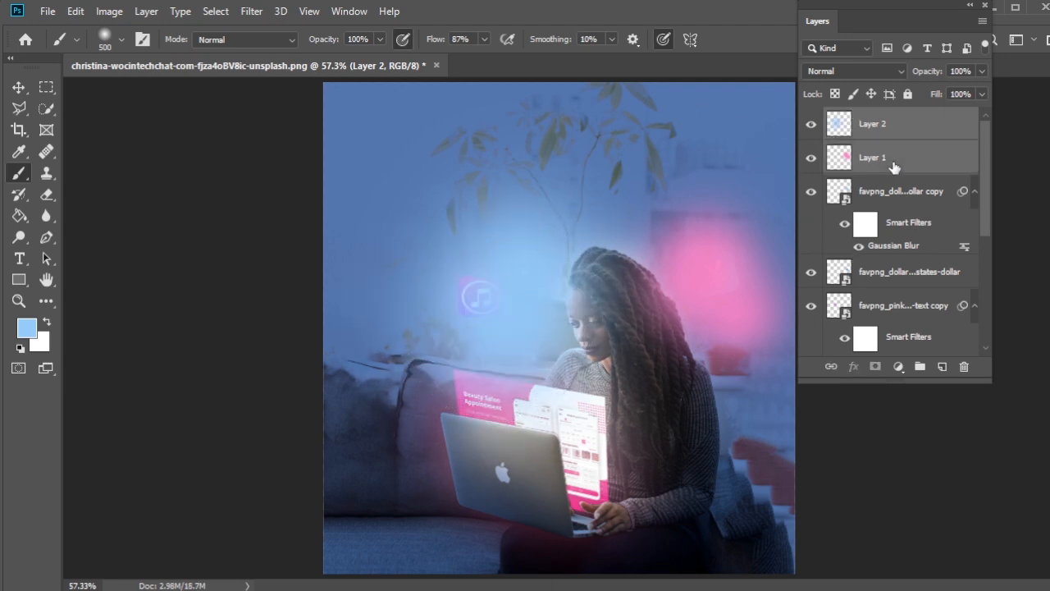
{"action": "left_click", "coordinate": [983, 71]}
{"action": "left_click_drag", "start_coordinate": [982, 88], "coordinate": [944, 92]}
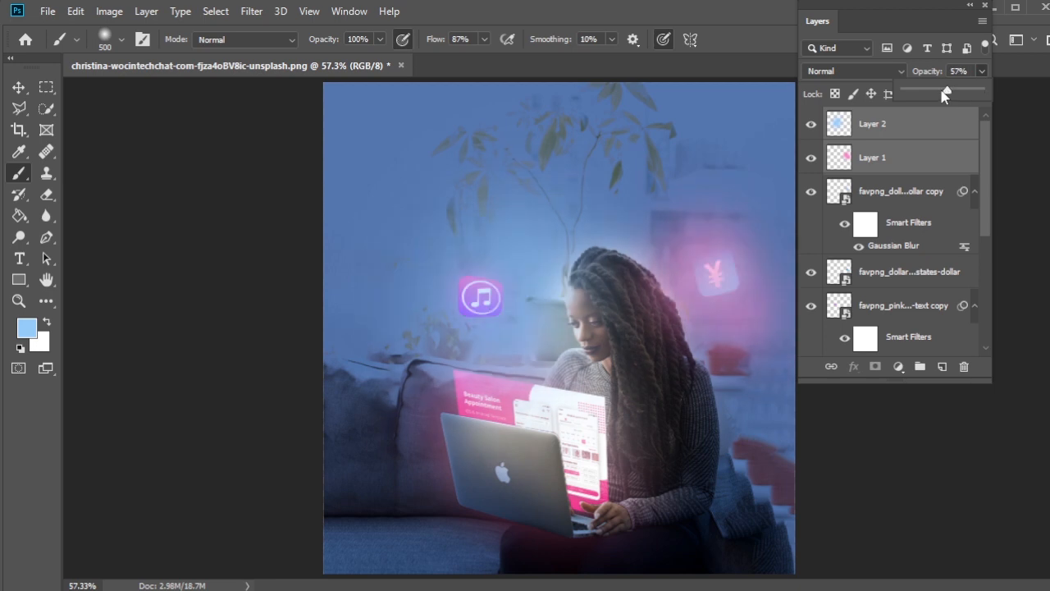
{"action": "left_click", "coordinate": [898, 74]}
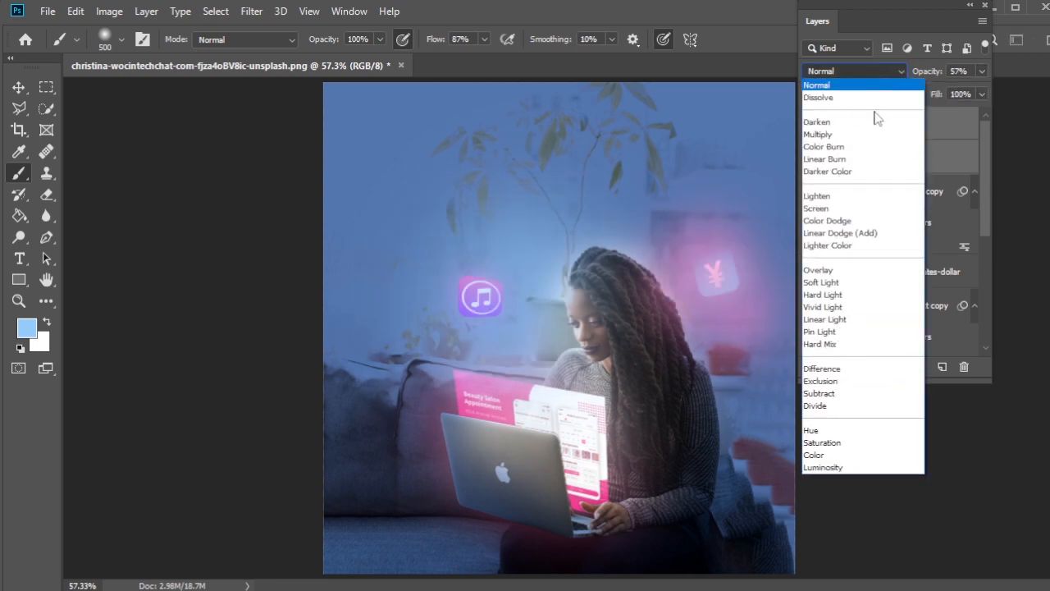
{"action": "left_click", "coordinate": [856, 208]}
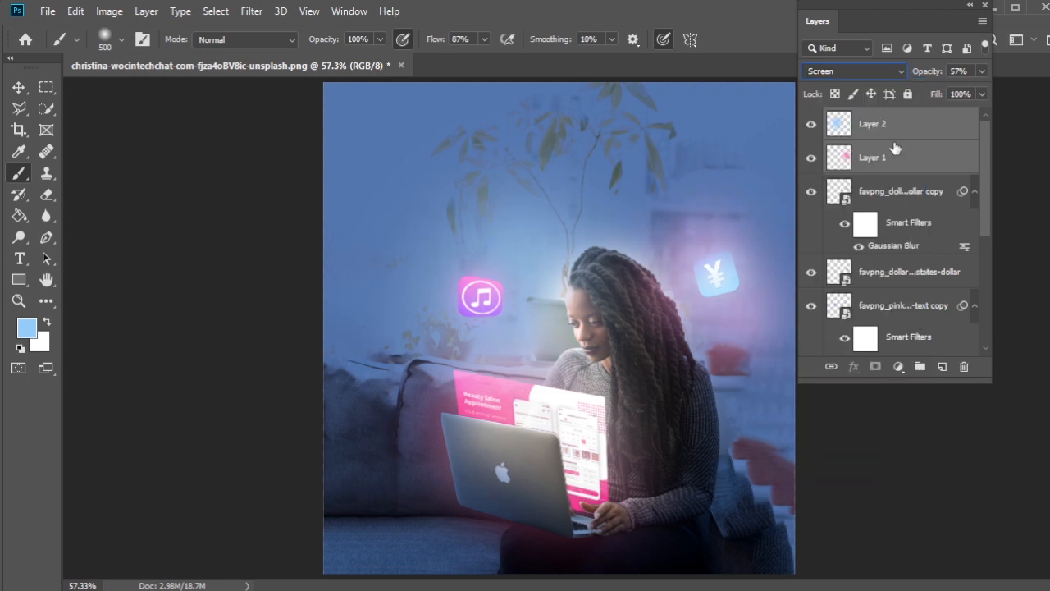
{"action": "left_click", "coordinate": [982, 72]}
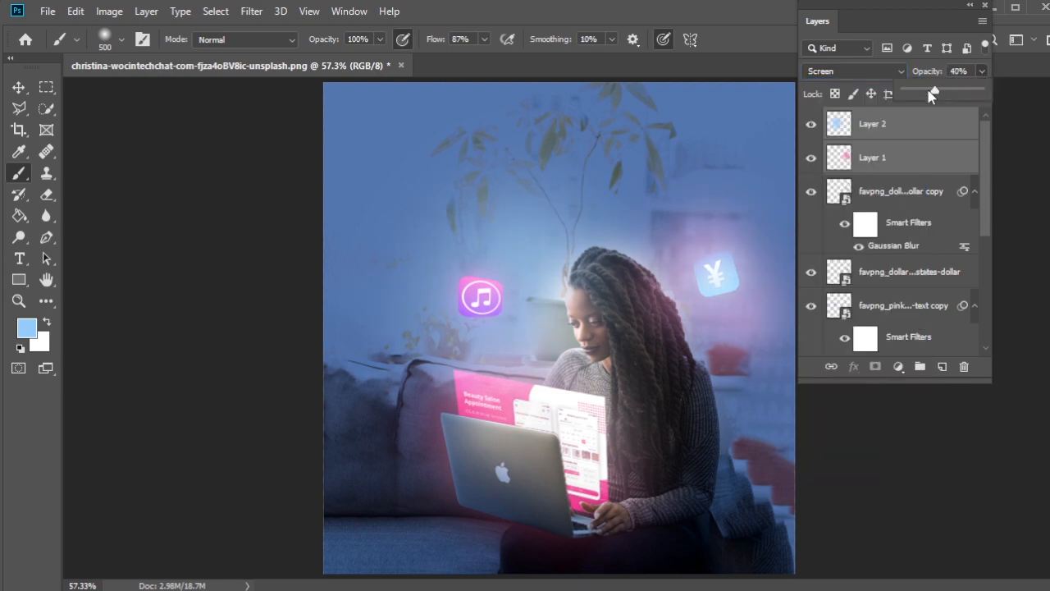
{"action": "left_click_drag", "start_coordinate": [933, 95], "coordinate": [912, 95]}
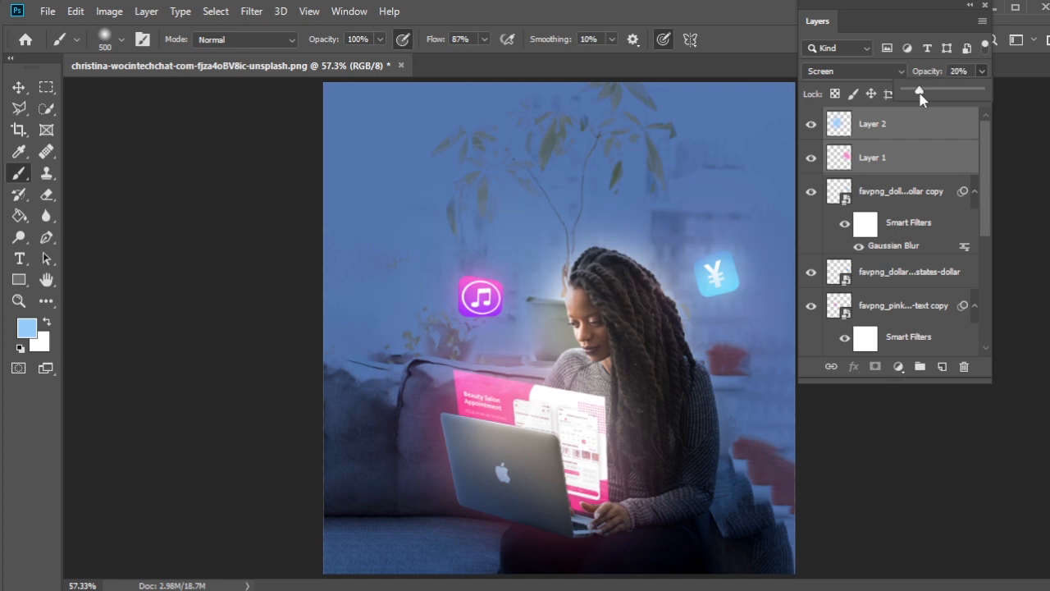
Step: Switch to the Move tool and hide the layer list to view the whole composite
{"action": "left_click", "coordinate": [18, 87]}
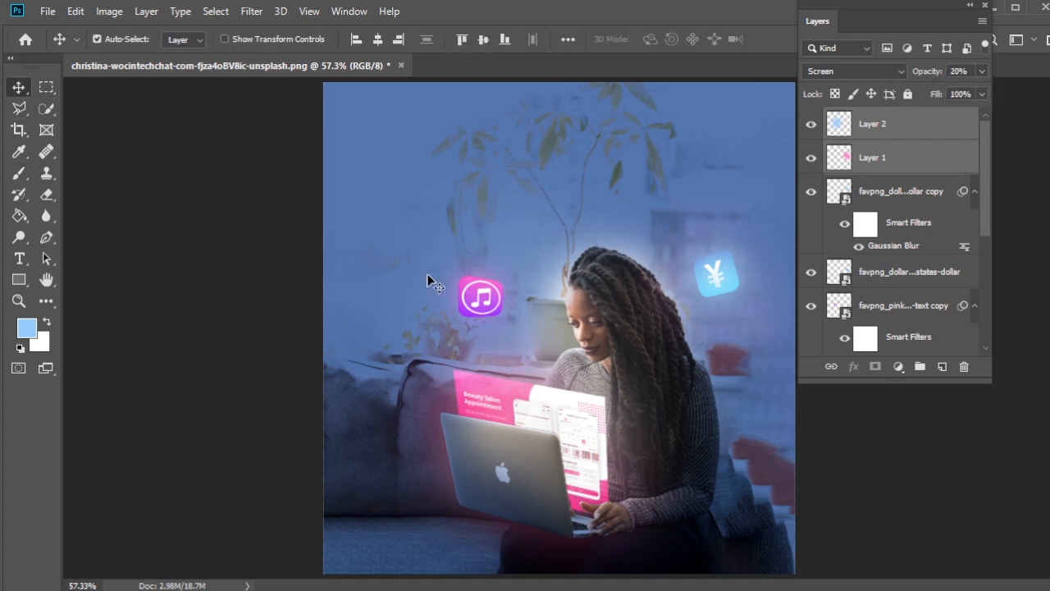
{"action": "left_click", "coordinate": [985, 7]}
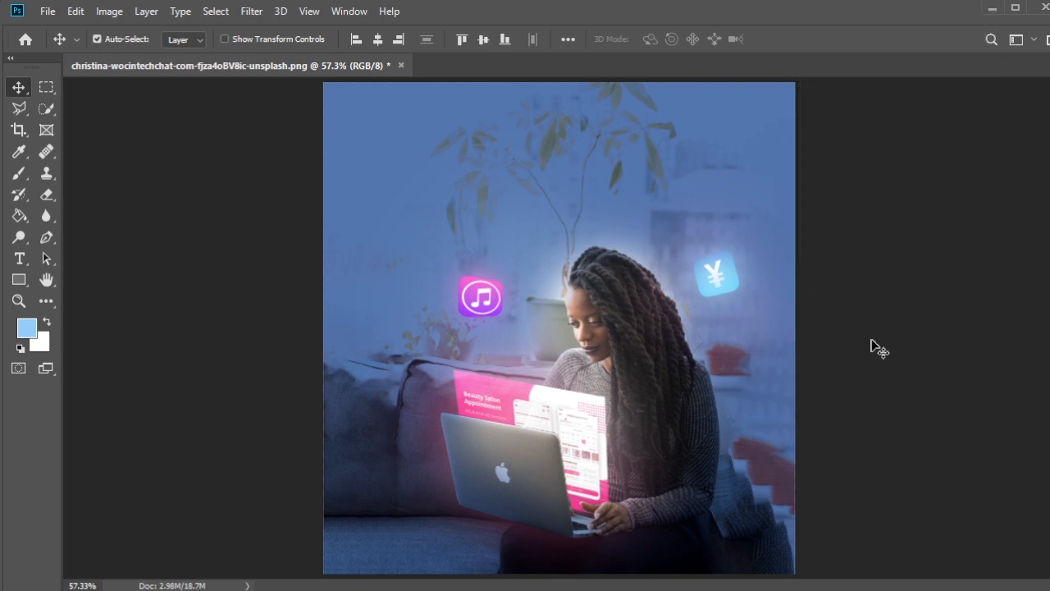
{"action": "key", "text": "ctrl"}
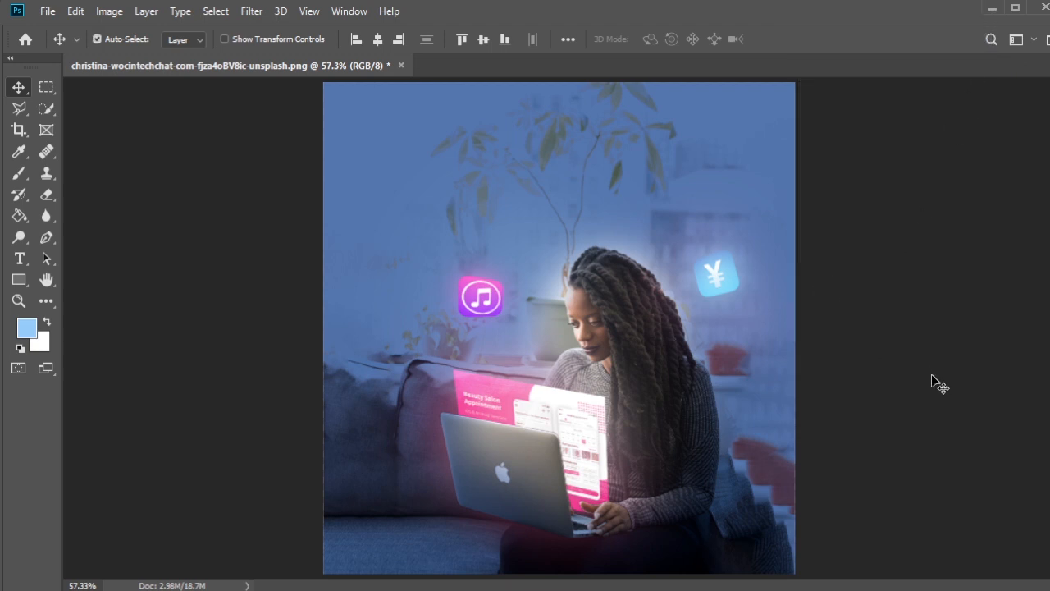